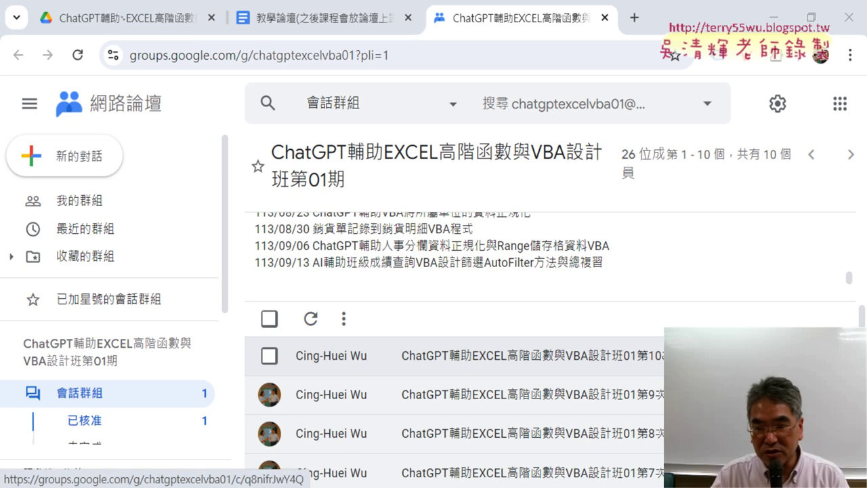
# Open the class 10 post and highlight the words GPT and 公式 in lesson item 01
pyautogui.click(635, 356)
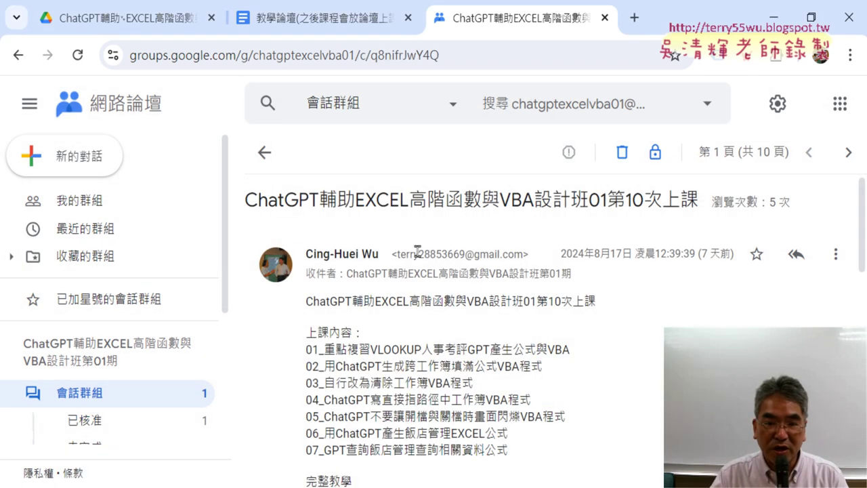
pyautogui.scroll(-3, 417, 252)
pyautogui.scroll(2, 420, 257)
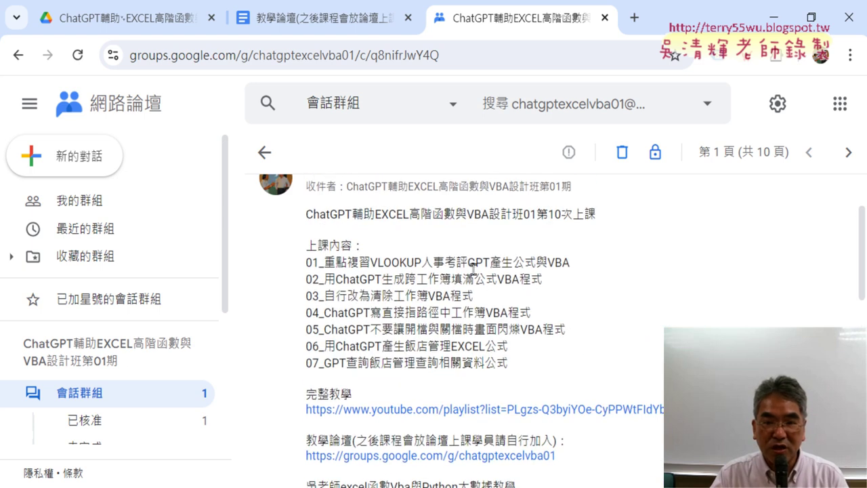
pyautogui.moveTo(466, 264)
pyautogui.mouseDown()
pyautogui.moveTo(575, 271)
pyautogui.moveTo(467, 264)
pyautogui.mouseUp()
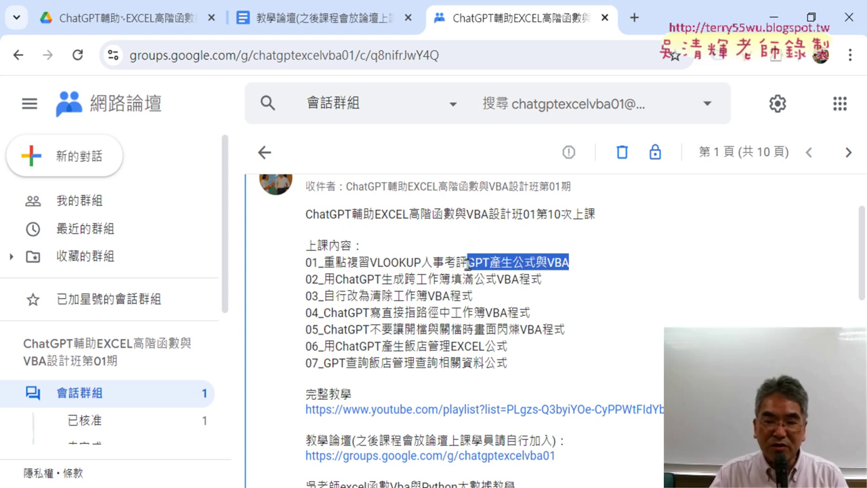
pyautogui.click(467, 265)
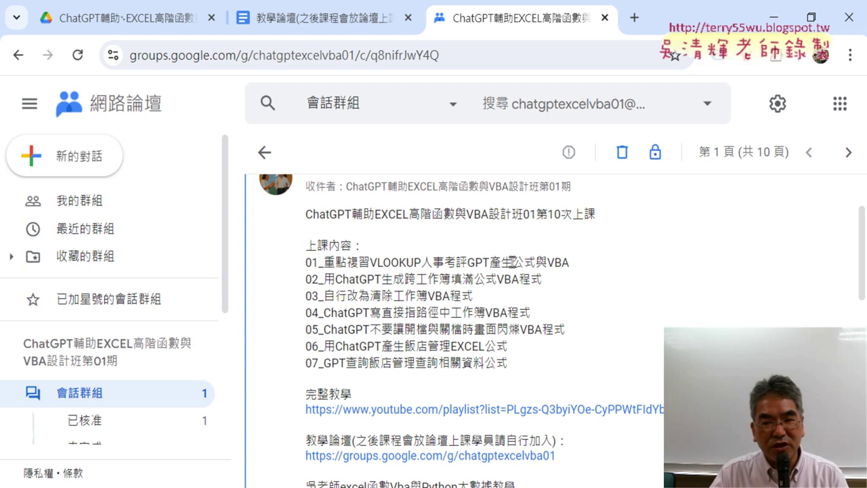
pyautogui.moveTo(513, 262); pyautogui.dragTo(535, 262)
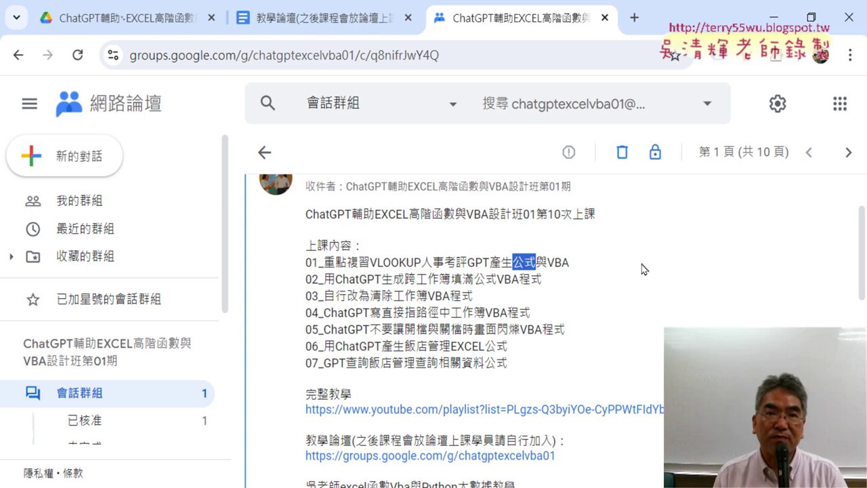
# Highlight VBA in lesson item 01 and 跨工作簿 in lesson item 02
pyautogui.moveTo(547, 262); pyautogui.dragTo(569, 264)
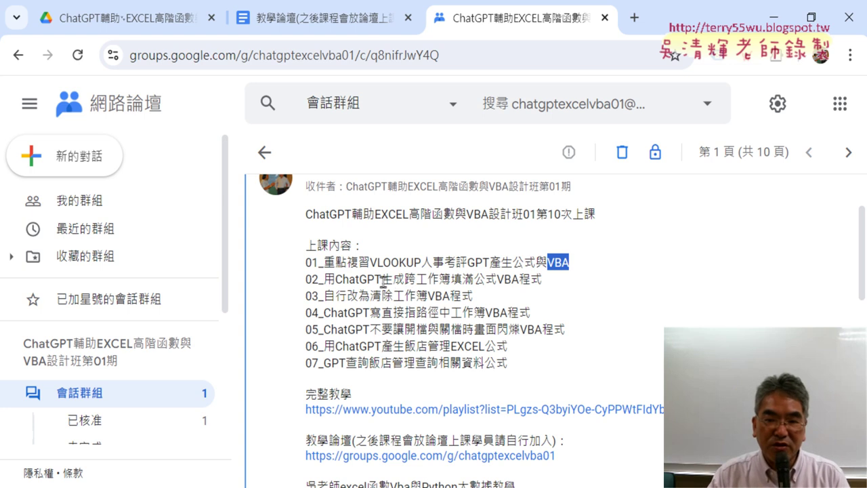
pyautogui.moveTo(404, 280); pyautogui.dragTo(452, 282)
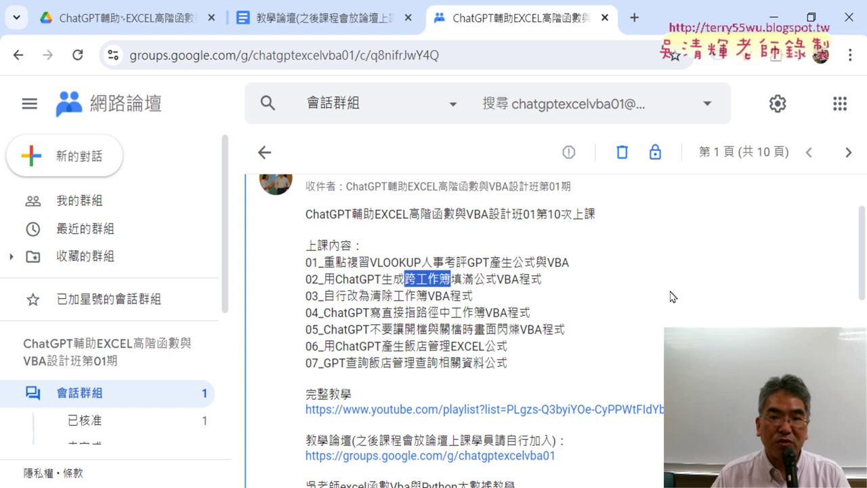
# Minimize the browser, open the 人事考評管理系統 desktop folder and select its four workbooks
pyautogui.click(782, 10)
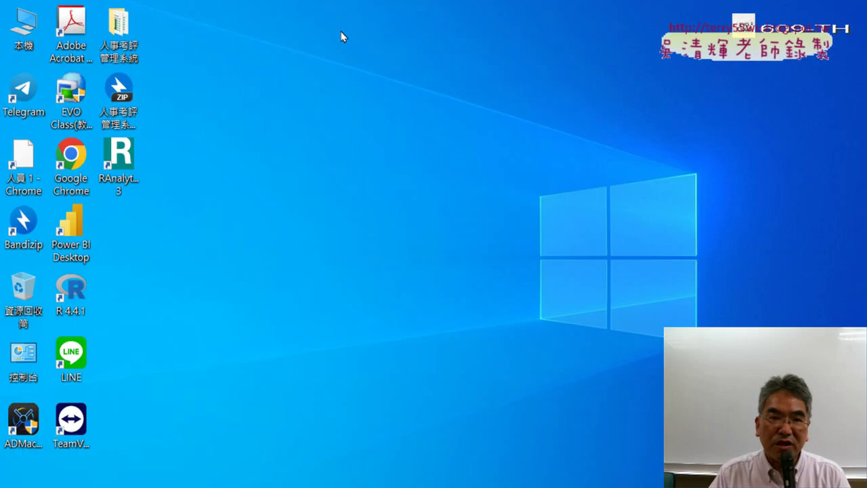
pyautogui.doubleClick(119, 27)
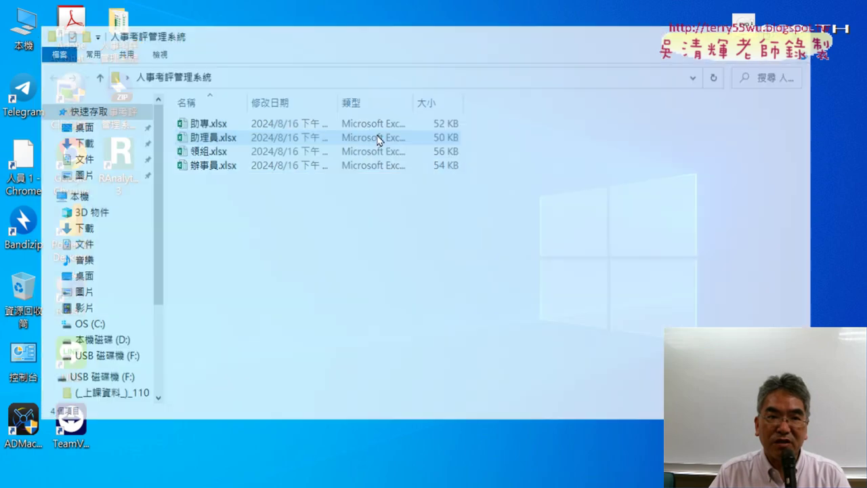
pyautogui.moveTo(252, 200); pyautogui.dragTo(223, 103)
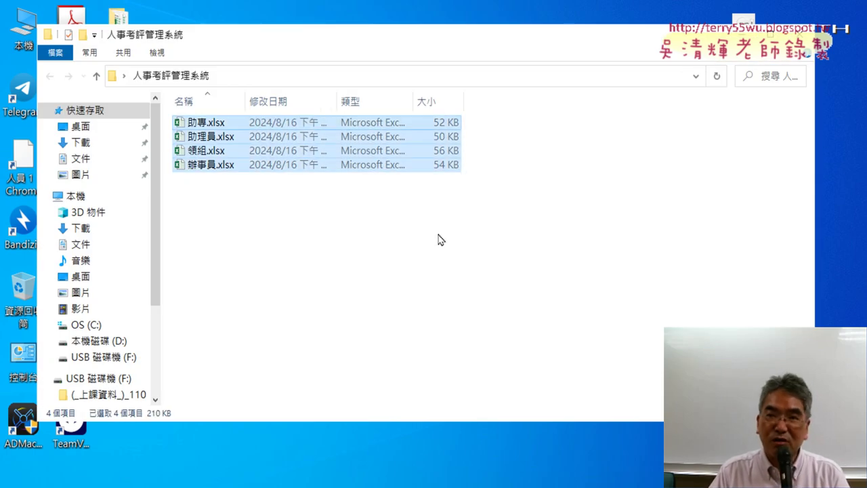
pyautogui.moveTo(254, 218); pyautogui.dragTo(224, 119)
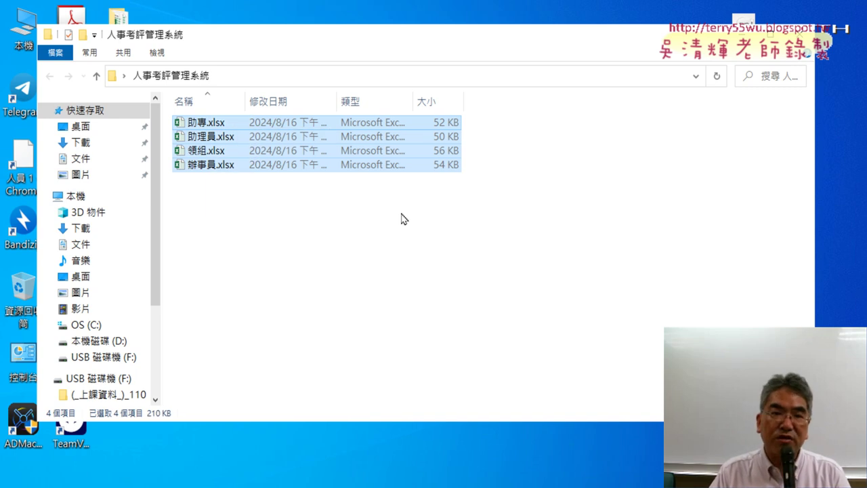
# Point out 助專, 助理員, 領組 and 辦事員.xlsx individually, then return to the Groups post
pyautogui.click(224, 123)
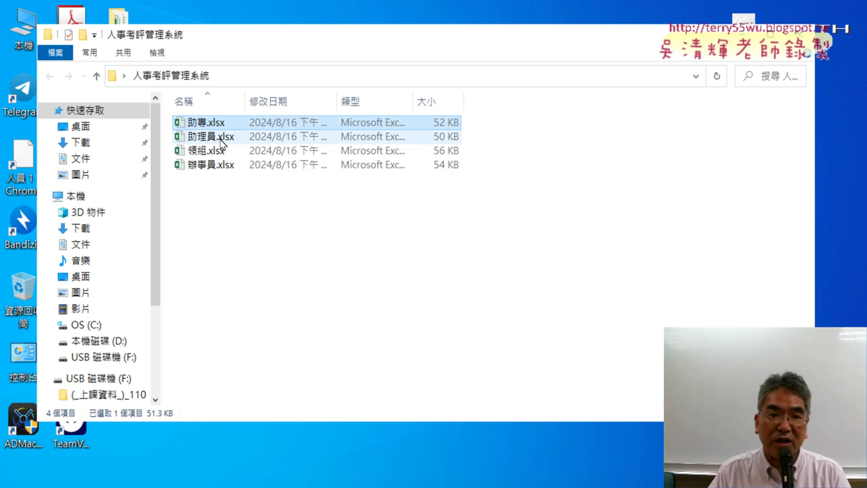
pyautogui.click(223, 136)
pyautogui.click(224, 152)
pyautogui.click(225, 165)
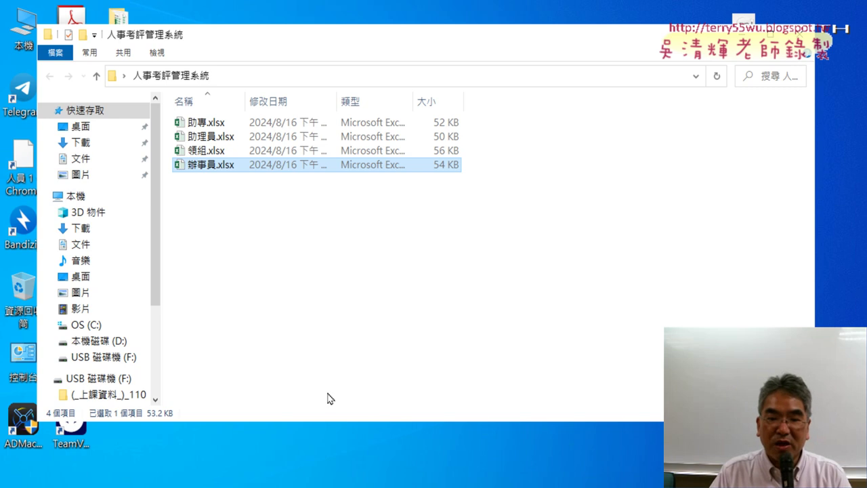
pyautogui.moveTo(217, 215); pyautogui.dragTo(458, 112)
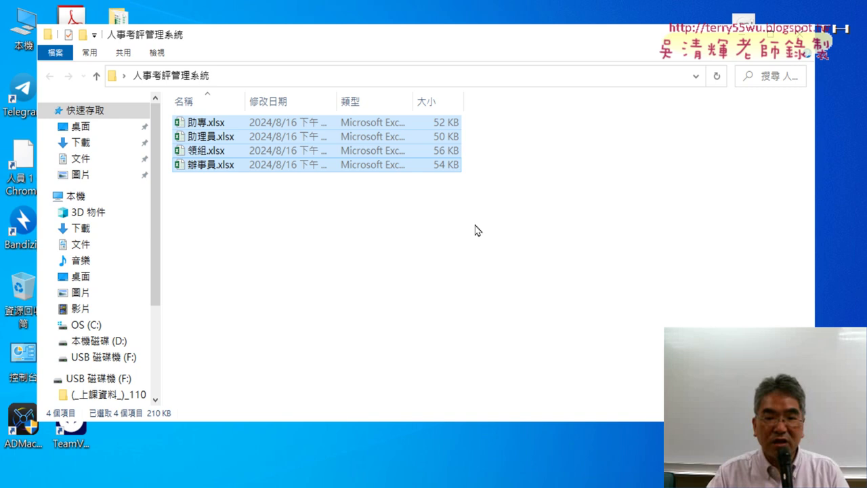
pyautogui.hotkey('alt', 'Tab')
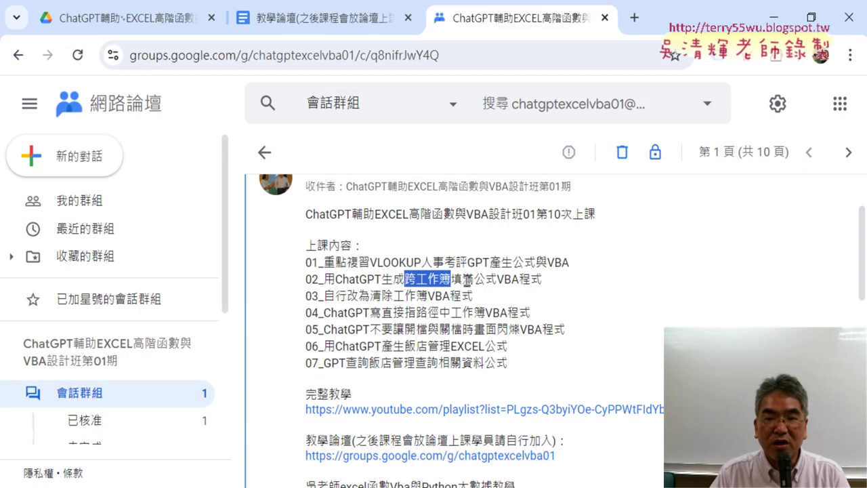
# Highlight 填滿公式 in item 02, then open the _雲端白板畫面 folder in Google Drive
pyautogui.click(456, 279)
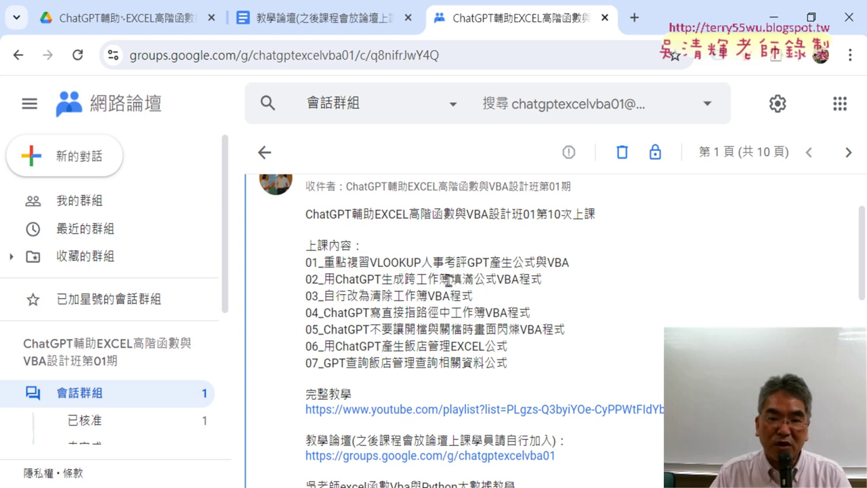
pyautogui.moveTo(451, 279); pyautogui.dragTo(498, 283)
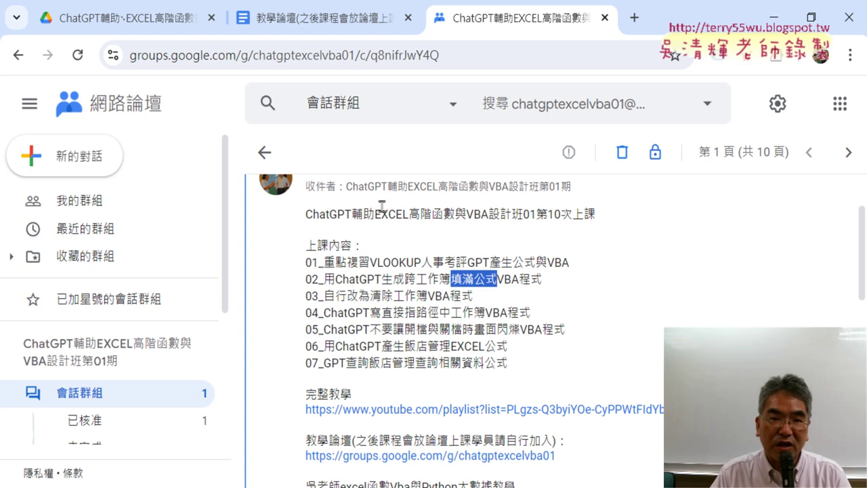
pyautogui.click(139, 16)
pyautogui.doubleClick(332, 285)
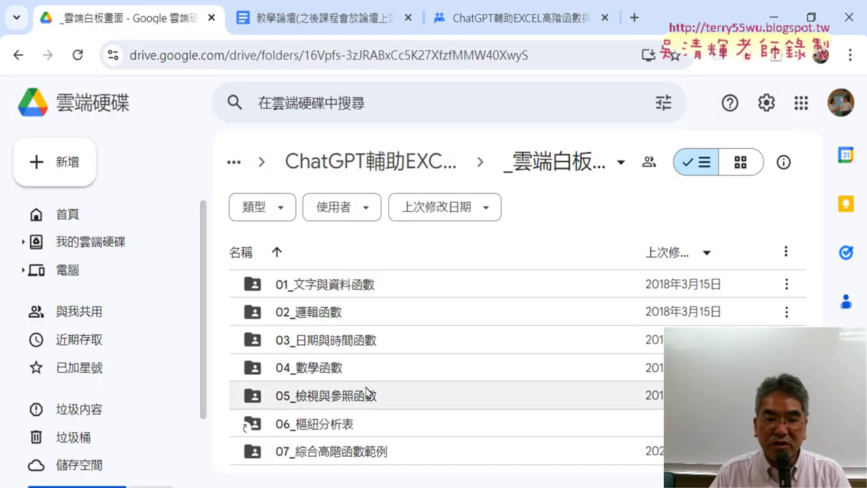
# Open the 範例_VLOOKUP人事考評管理系統 document from the 05_檢視與參照函數 folder
pyautogui.doubleClick(369, 395)
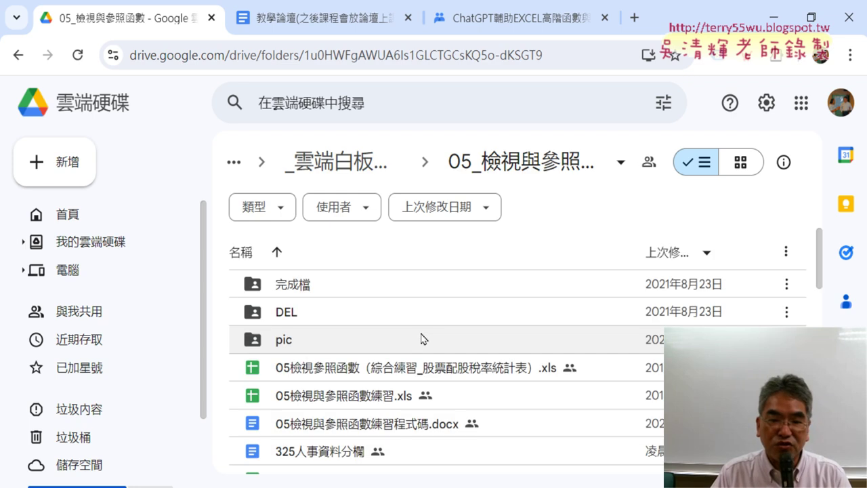
pyautogui.scroll(-1, 420, 339)
pyautogui.scroll(-2, 421, 339)
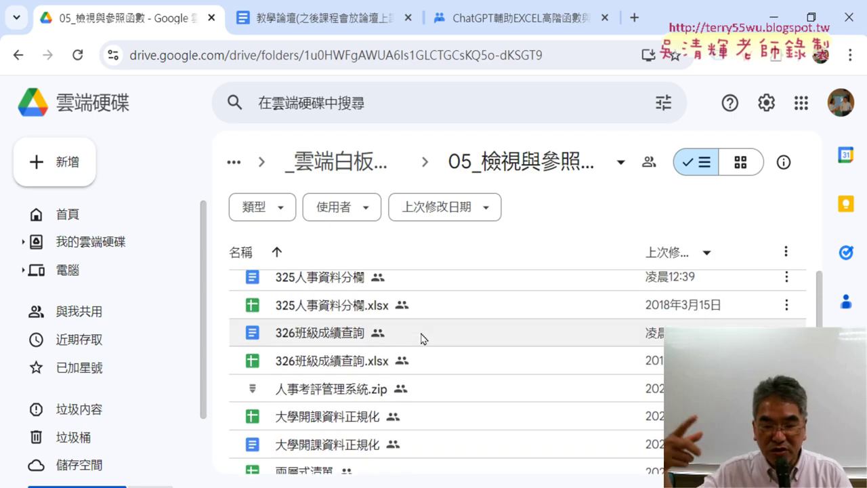
pyautogui.scroll(-1, 464, 339)
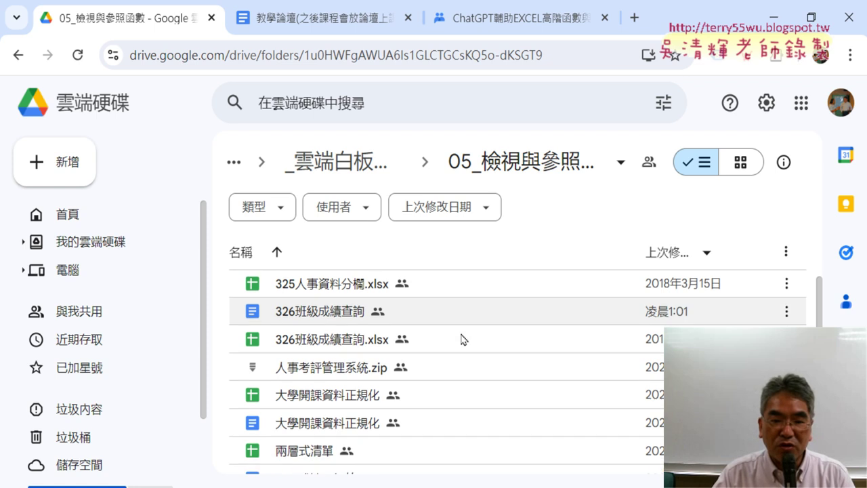
pyautogui.scroll(-2, 463, 339)
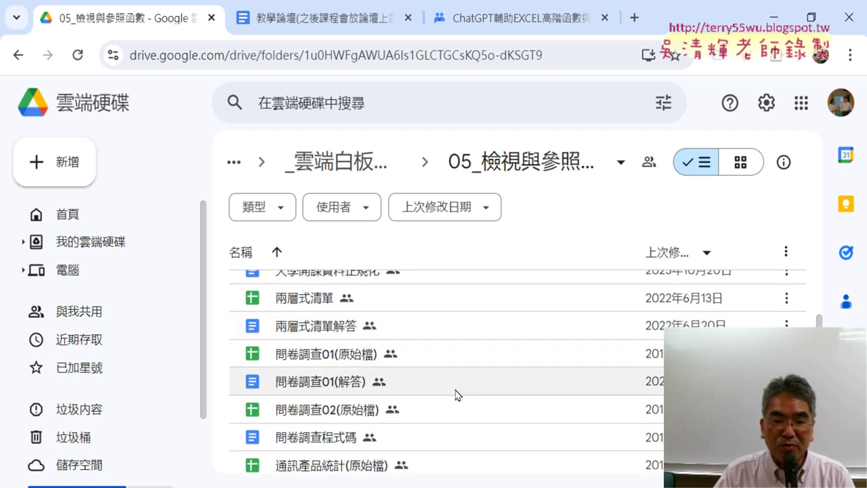
pyautogui.scroll(1, 457, 397)
pyautogui.scroll(-3, 457, 398)
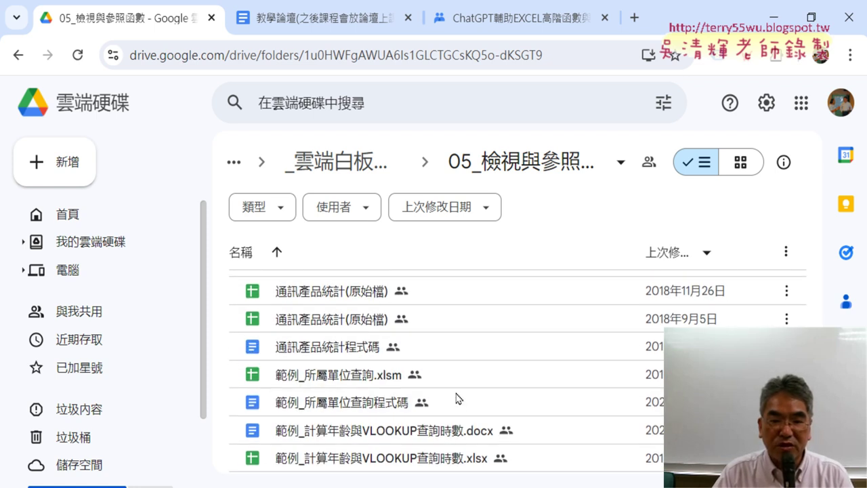
pyautogui.scroll(-2, 458, 398)
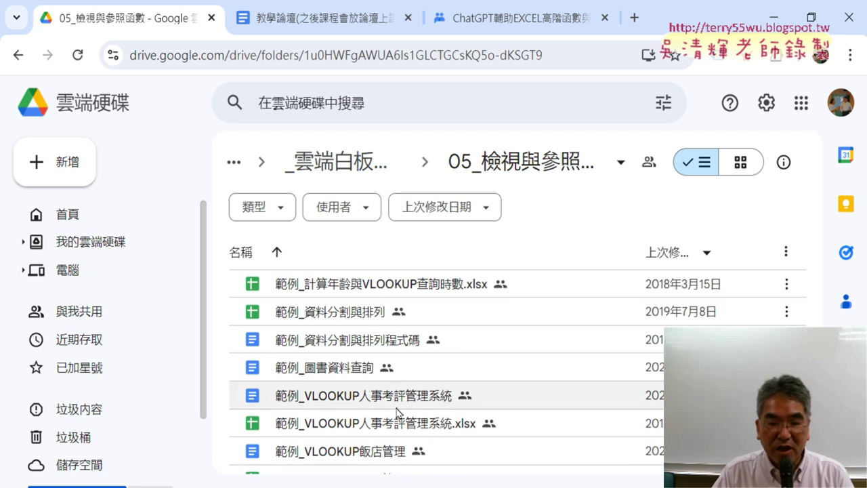
pyautogui.doubleClick(360, 397)
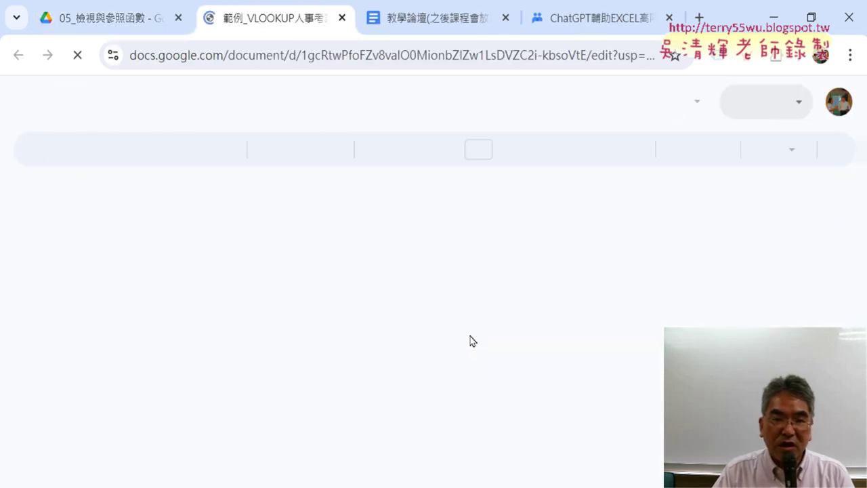
# Scroll past the FillDown and ClearContents code to the Sub FillFormulasInAllWorkbooks section
pyautogui.scroll(-5, 639, 300)
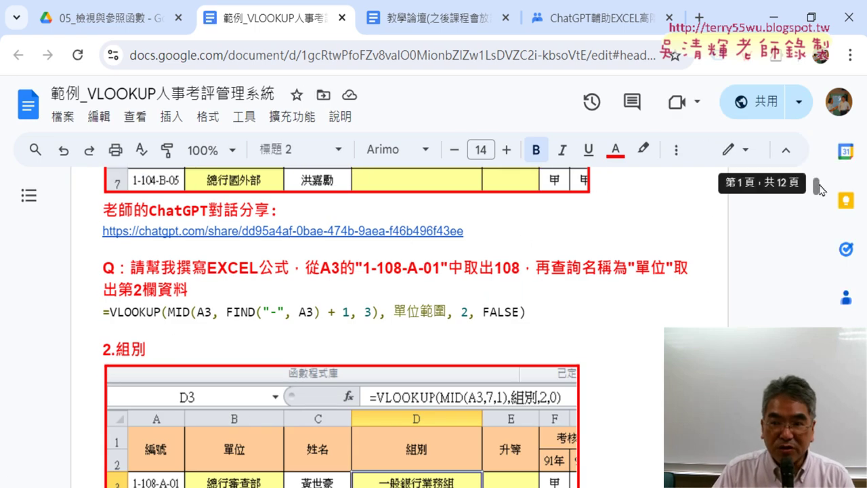
pyautogui.moveTo(816, 184); pyautogui.dragTo(822, 316)
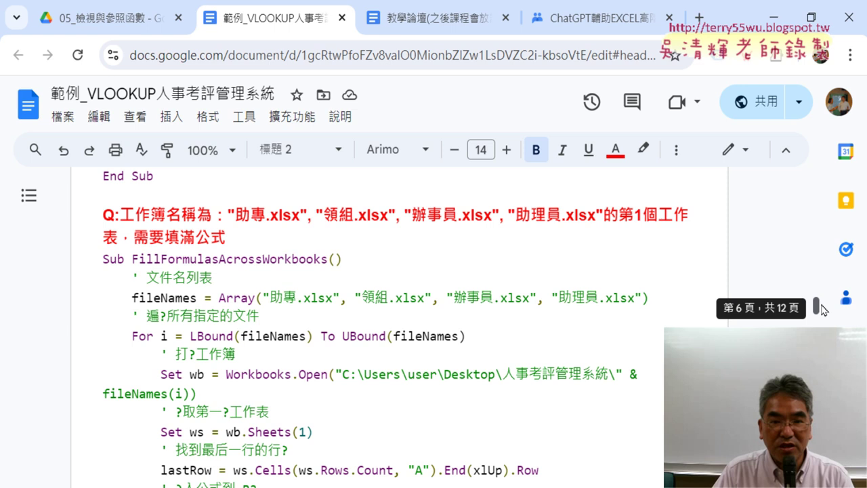
pyautogui.moveTo(822, 309); pyautogui.dragTo(824, 282)
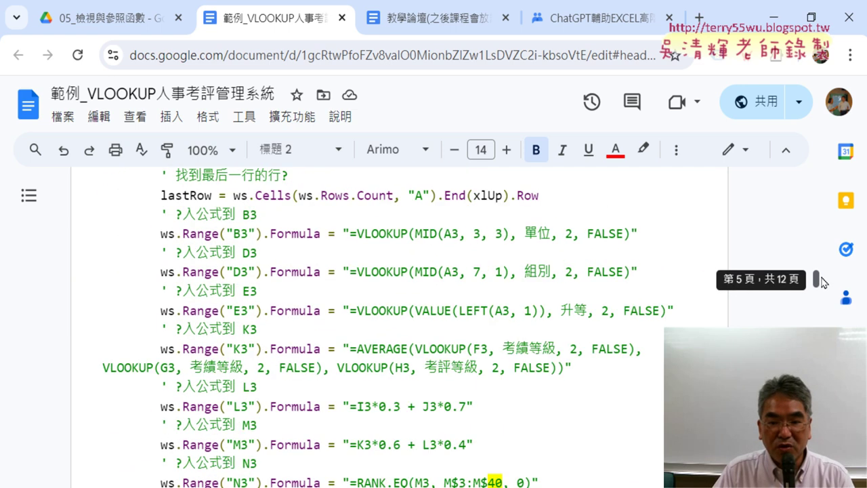
pyautogui.moveTo(822, 282); pyautogui.dragTo(823, 262)
pyautogui.scroll(3, 529, 252)
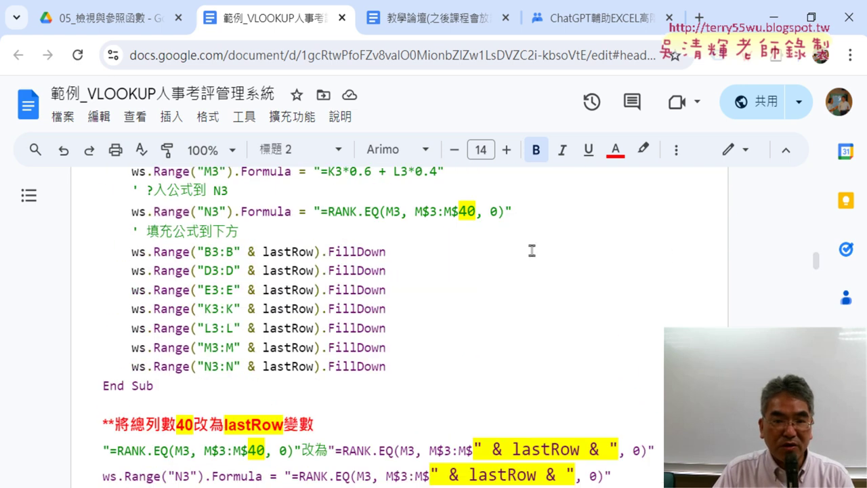
pyautogui.scroll(5, 529, 252)
pyautogui.scroll(5, 532, 251)
pyautogui.scroll(-3, 531, 251)
pyautogui.scroll(-5, 531, 252)
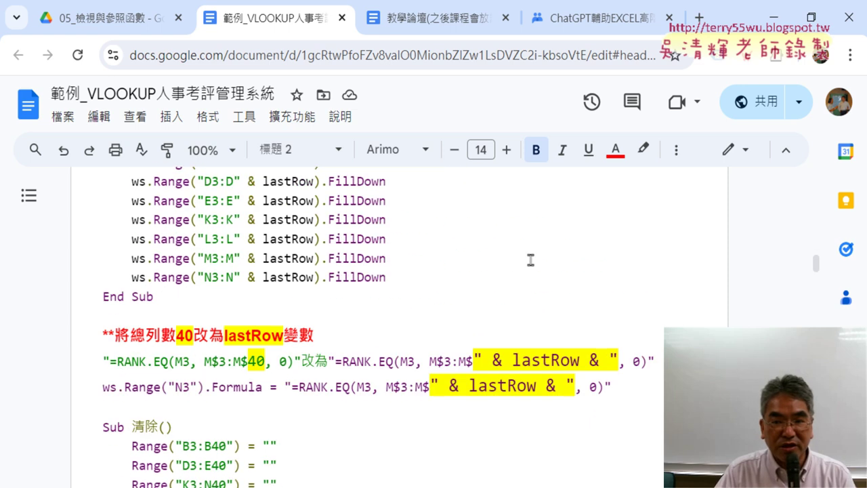
pyautogui.scroll(-5, 531, 253)
pyautogui.scroll(-5, 532, 257)
pyautogui.scroll(-5, 531, 259)
pyautogui.scroll(-5, 531, 260)
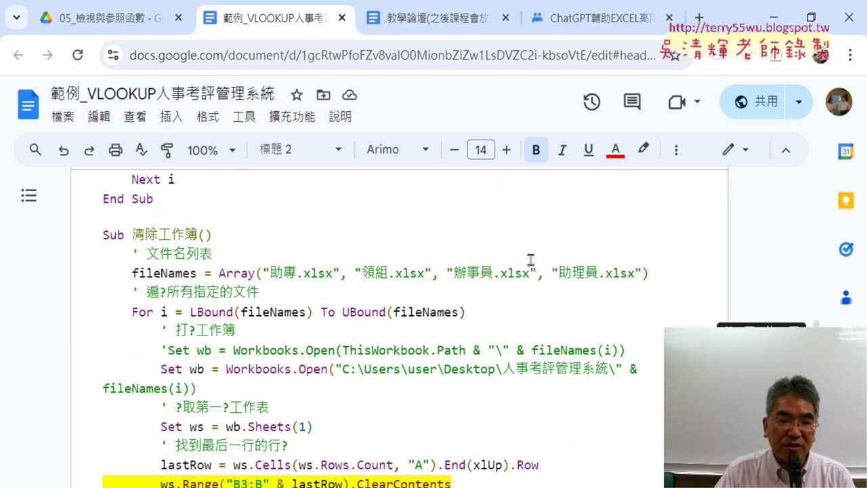
pyautogui.scroll(-3, 531, 259)
pyautogui.scroll(-3, 530, 260)
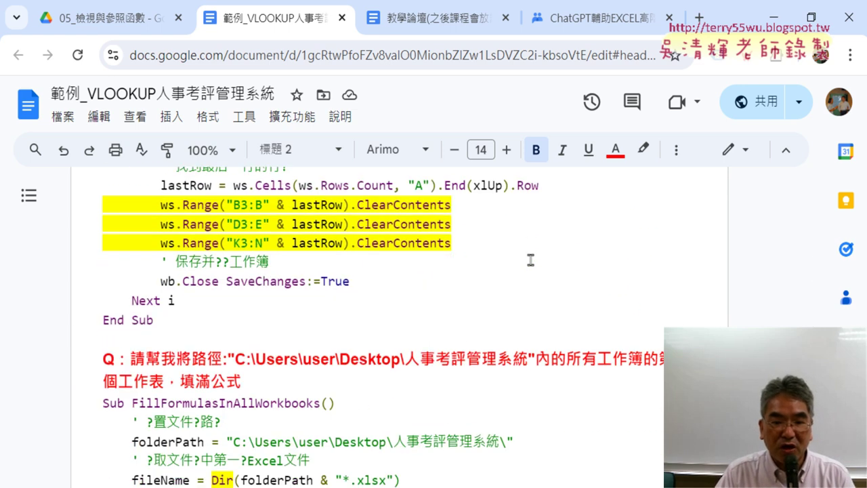
pyautogui.scroll(-3, 531, 260)
pyautogui.scroll(-2, 530, 260)
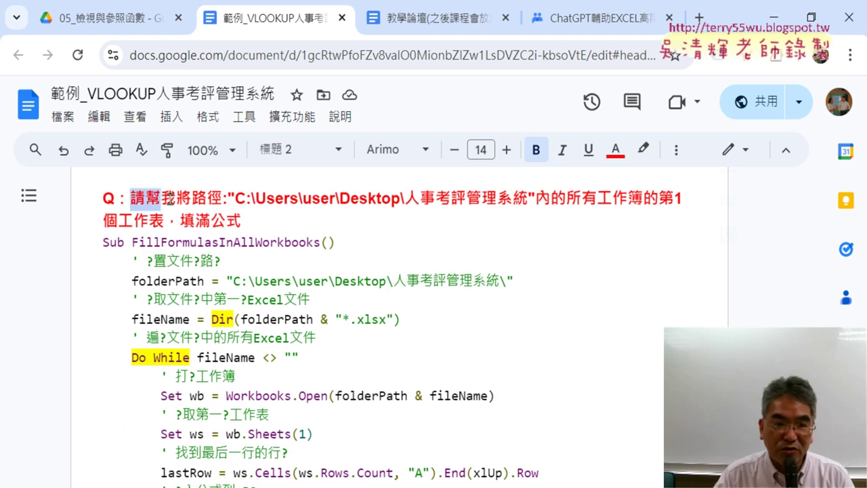
# Select the folder path quoted in the red question heading and place the folder window beneath it
pyautogui.moveTo(136, 198); pyautogui.dragTo(338, 222)
pyautogui.click(227, 214)
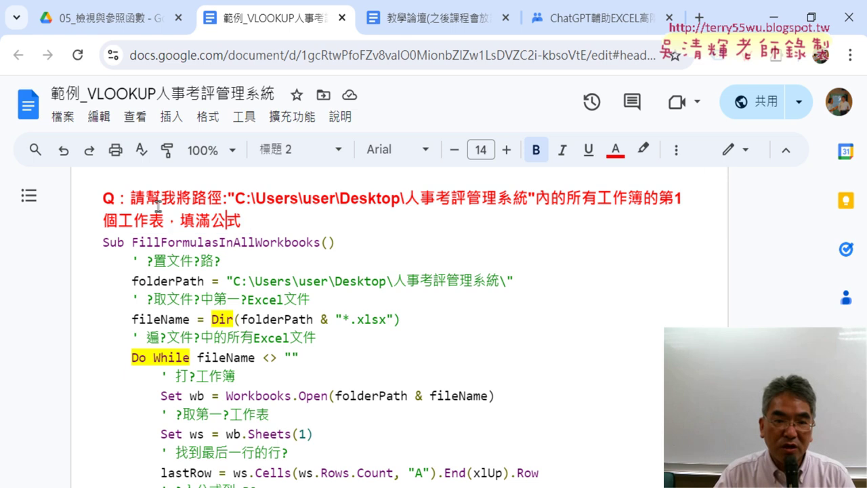
pyautogui.moveTo(191, 199); pyautogui.dragTo(535, 199)
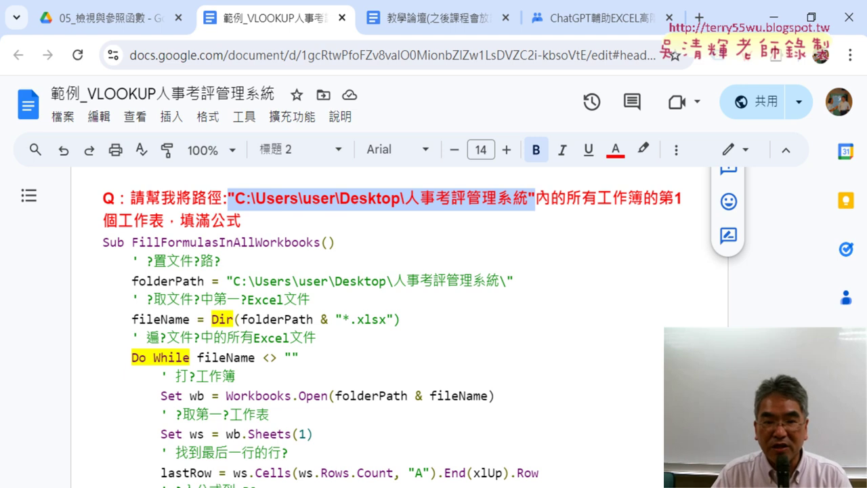
pyautogui.hotkey('alt', 'Tab')
pyautogui.moveTo(390, 34)
pyautogui.mouseDown()
pyautogui.moveTo(500, 200)
pyautogui.moveTo(513, 255)
pyautogui.moveTo(501, 246)
pyautogui.mouseUp()
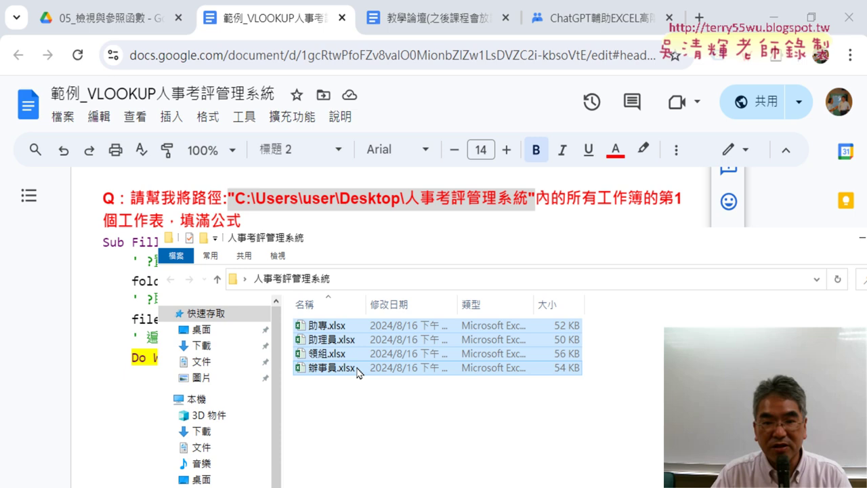
# Reveal the folder's full desktop path in the Explorer address bar, then return to the Google Doc
pyautogui.click(441, 279)
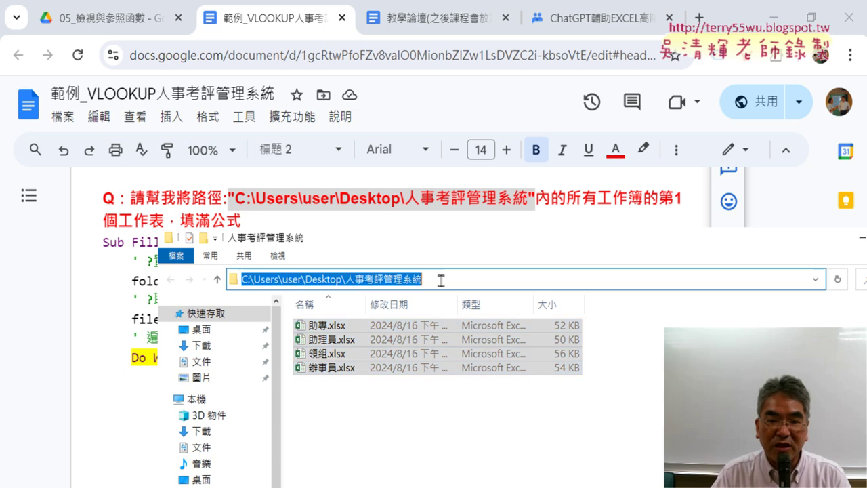
pyautogui.rightClick(381, 280)
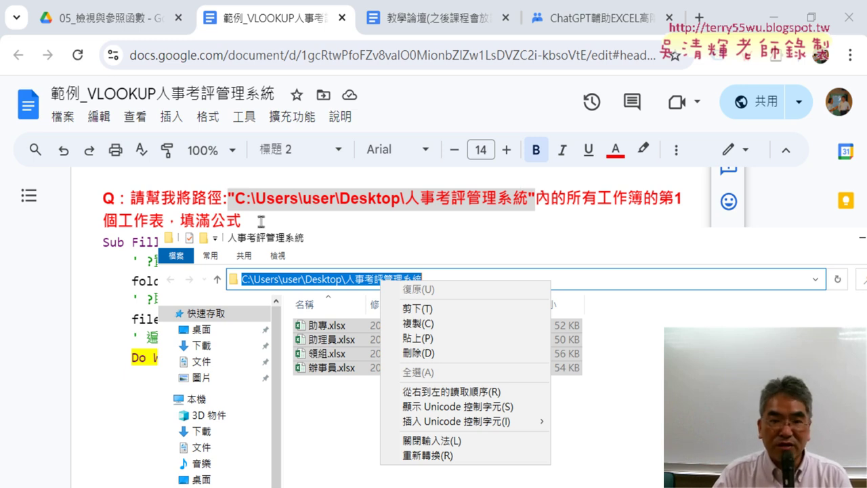
pyautogui.click(248, 221)
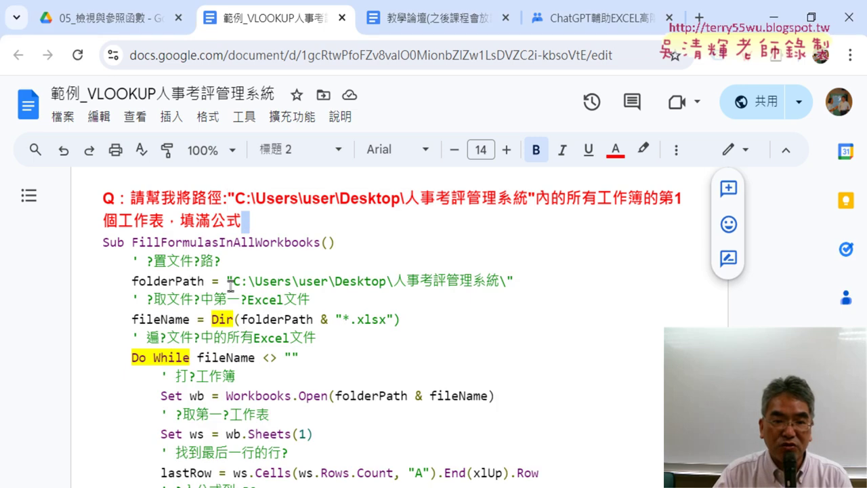
# Select the word Dir and the Do While line in the macro code
pyautogui.scroll(-3, 230, 285)
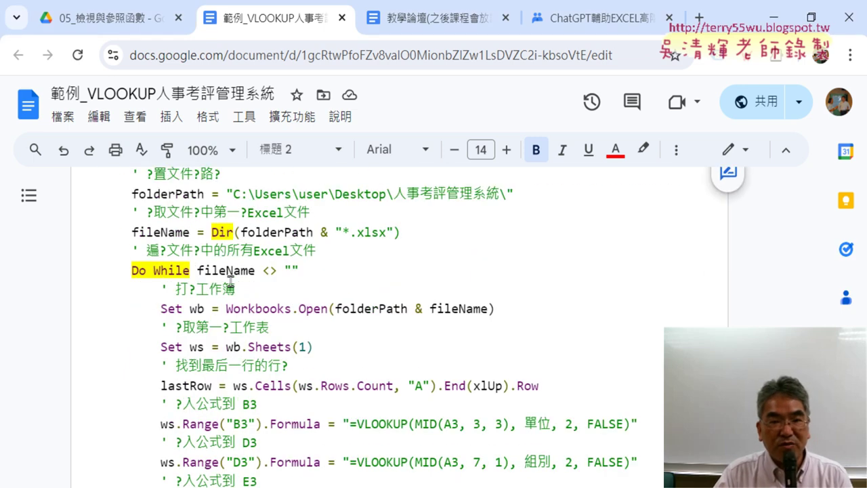
pyautogui.scroll(3, 230, 273)
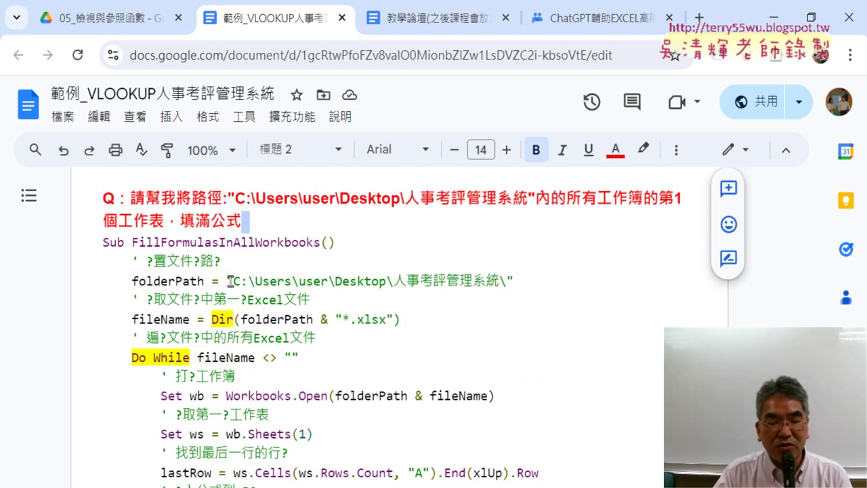
pyautogui.doubleClick(228, 320)
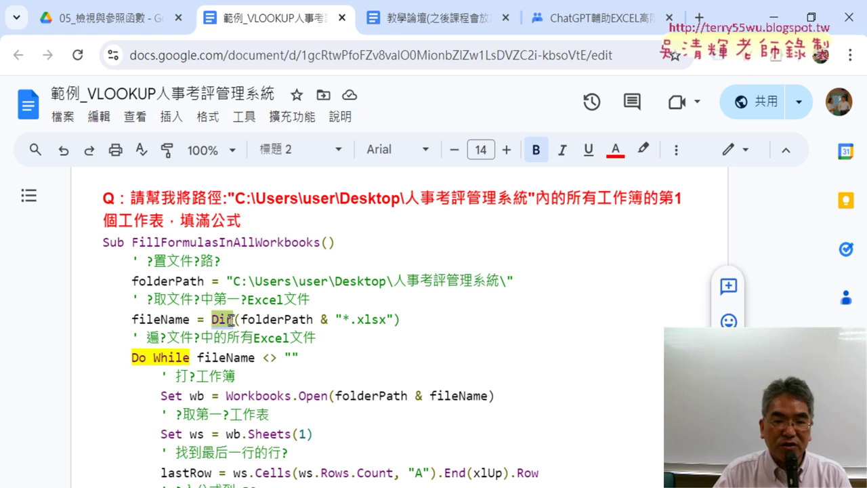
pyautogui.scroll(-3, 346, 319)
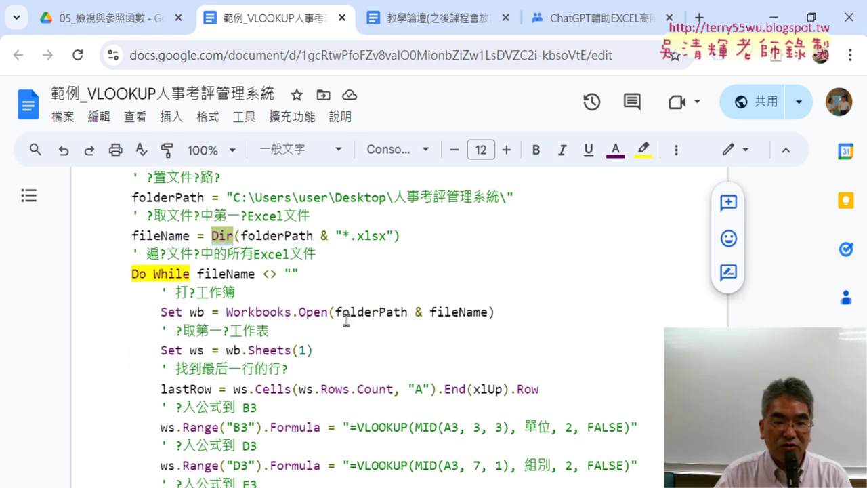
pyautogui.moveTo(131, 270); pyautogui.dragTo(194, 271)
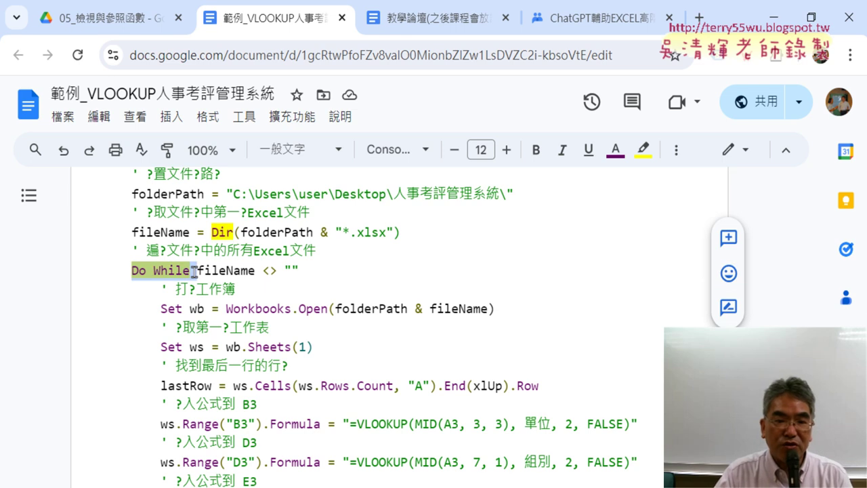
pyautogui.scroll(-3, 417, 307)
pyautogui.scroll(-3, 406, 320)
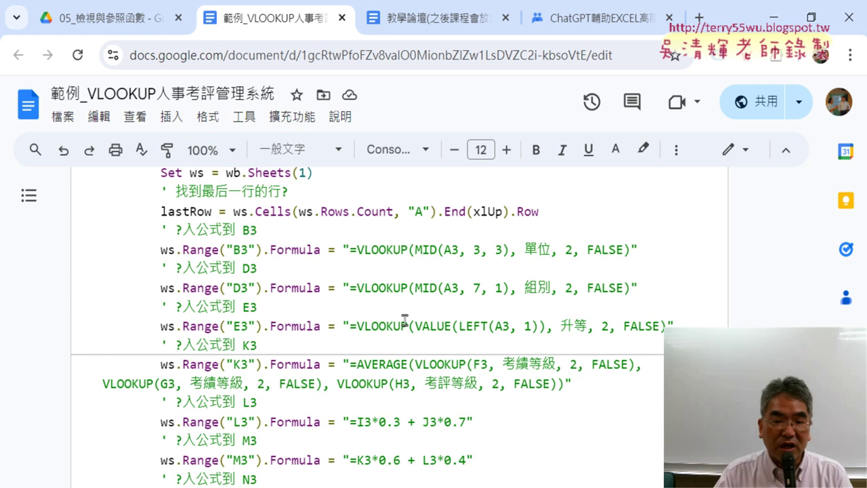
pyautogui.scroll(6, 405, 320)
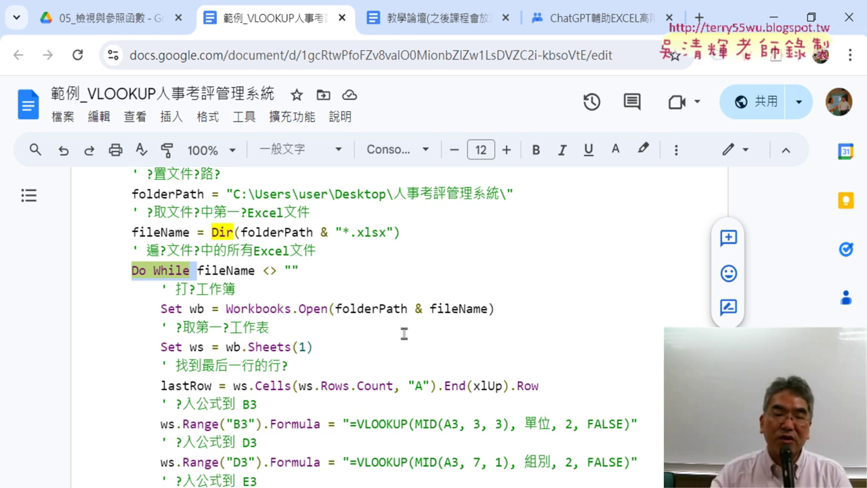
# Open the teacher's shared ChatGPT link under the 1.單位 example in a new tab
pyautogui.scroll(-1, 402, 335)
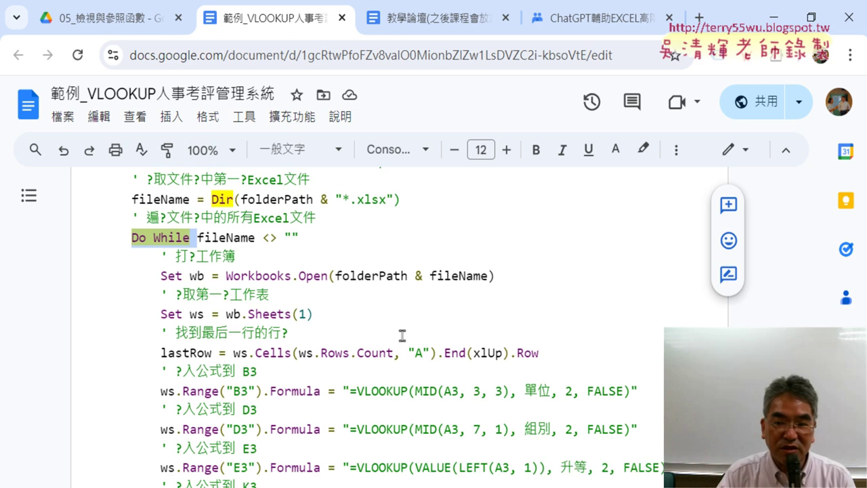
pyautogui.scroll(-6, 402, 335)
pyautogui.scroll(-6, 402, 335)
pyautogui.scroll(-4, 401, 335)
pyautogui.scroll(-1, 402, 336)
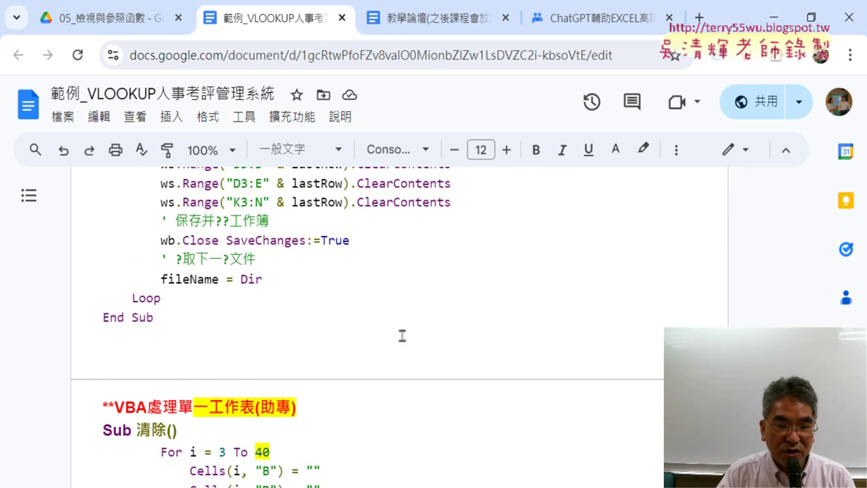
pyautogui.scroll(-3, 402, 336)
pyautogui.scroll(5, 402, 336)
pyautogui.scroll(5, 402, 335)
pyautogui.scroll(8, 402, 336)
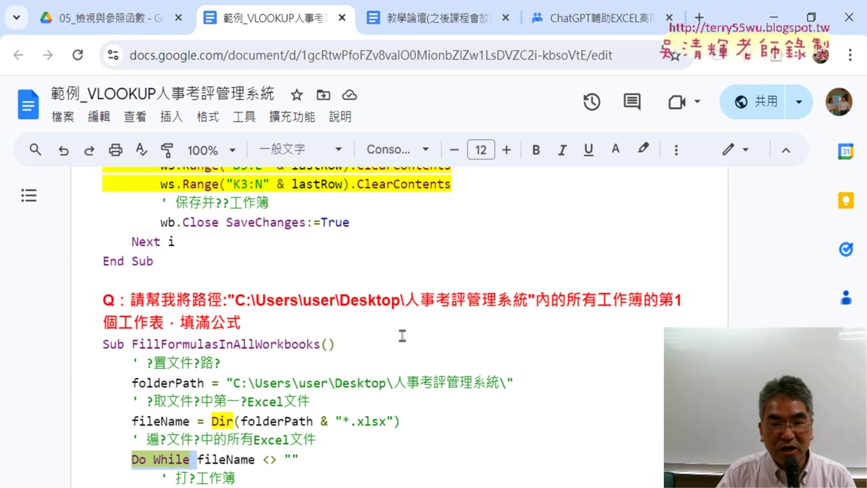
pyautogui.scroll(-5, 402, 335)
pyautogui.scroll(1, 402, 336)
pyautogui.moveTo(815, 321); pyautogui.dragTo(811, 166)
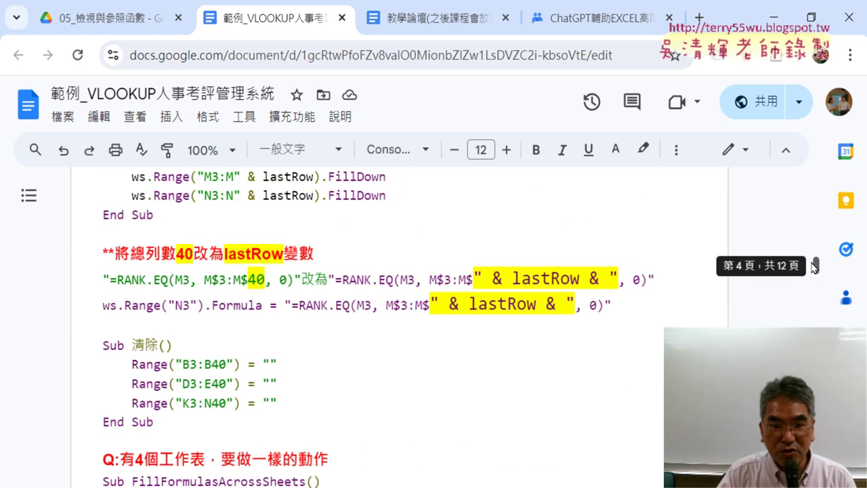
pyautogui.scroll(-2, 338, 305)
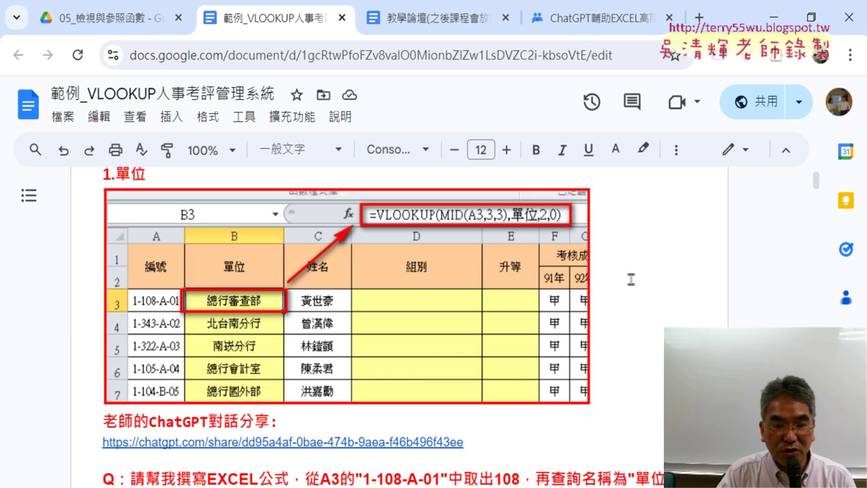
pyautogui.scroll(-3, 338, 305)
pyautogui.click(296, 231)
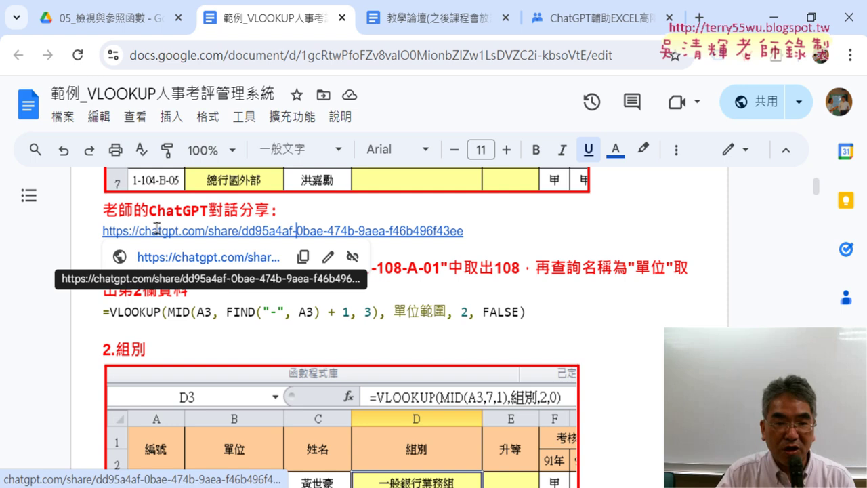
pyautogui.click(224, 256)
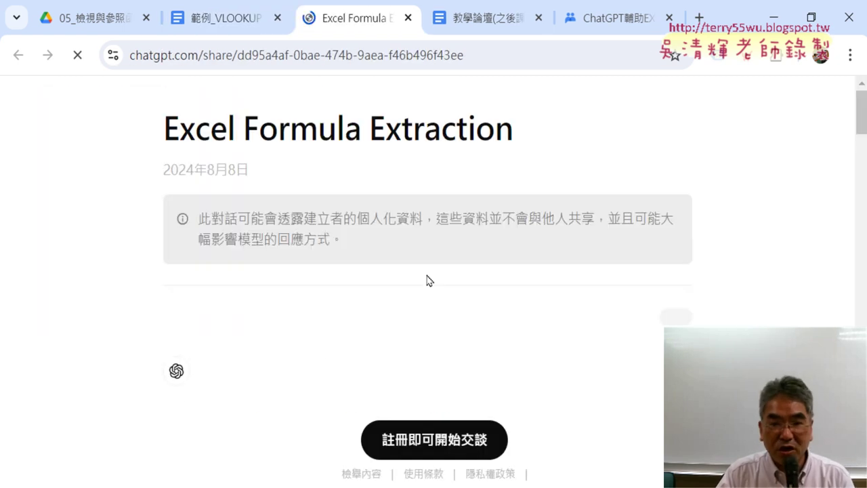
# Read the shared conversation down to the 組別 VLOOKUP formula, then return to the Groups post
pyautogui.scroll(-4, 587, 325)
pyautogui.scroll(-3, 586, 325)
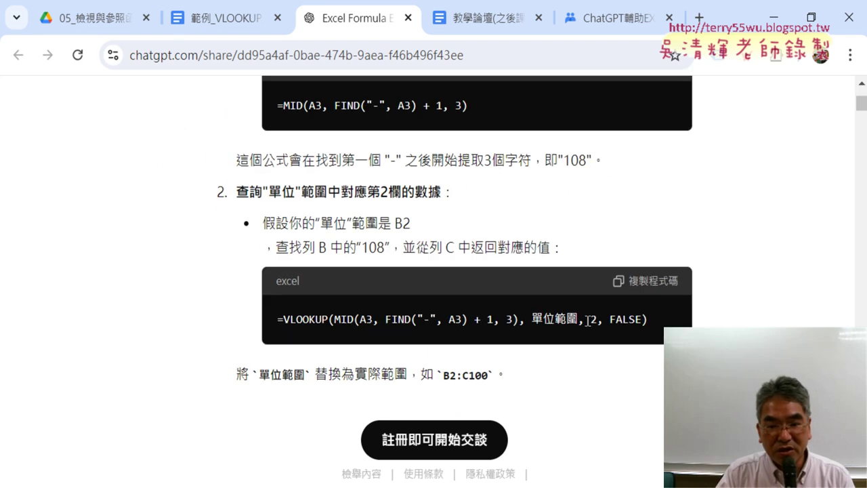
pyautogui.scroll(-4, 589, 322)
pyautogui.scroll(-4, 588, 321)
pyautogui.scroll(-3, 588, 321)
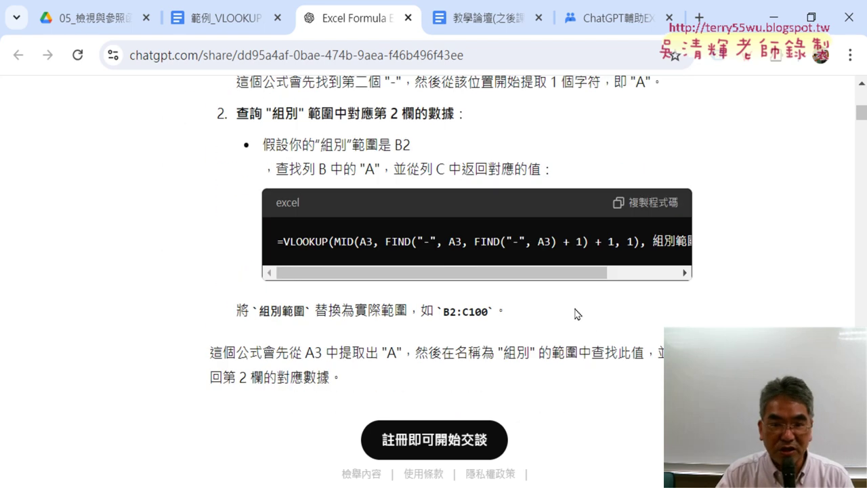
pyautogui.click(612, 21)
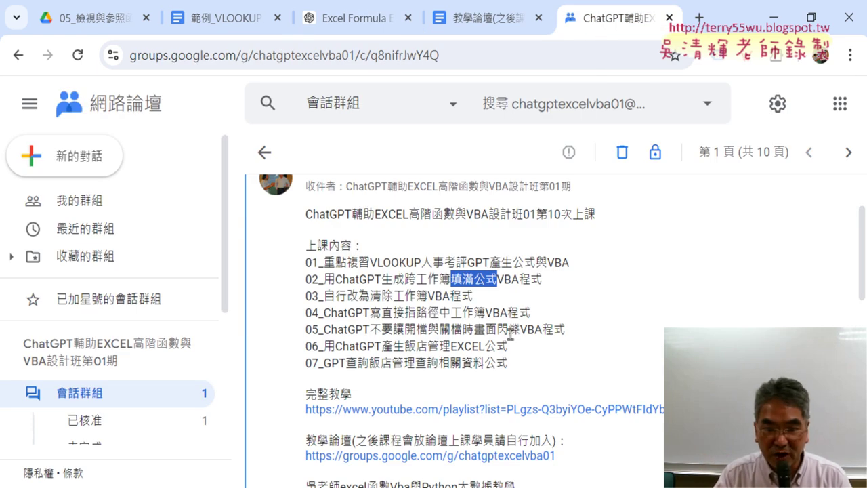
# Highlight the flicker-free VBA and hotel-management formulas lesson items, then switch to 範例_VLOOKUP飯店管理.xlsx
pyautogui.moveTo(496, 330); pyautogui.dragTo(568, 336)
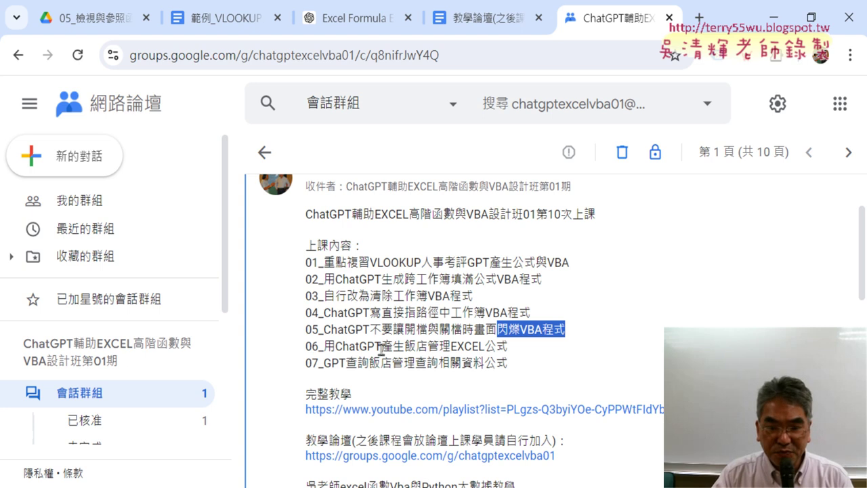
pyautogui.moveTo(405, 347); pyautogui.dragTo(508, 349)
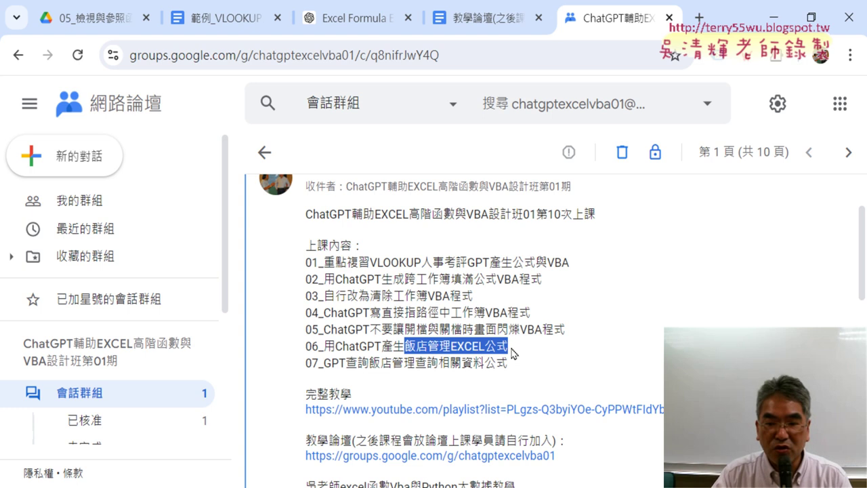
pyautogui.hotkey('alt', 'Tab')
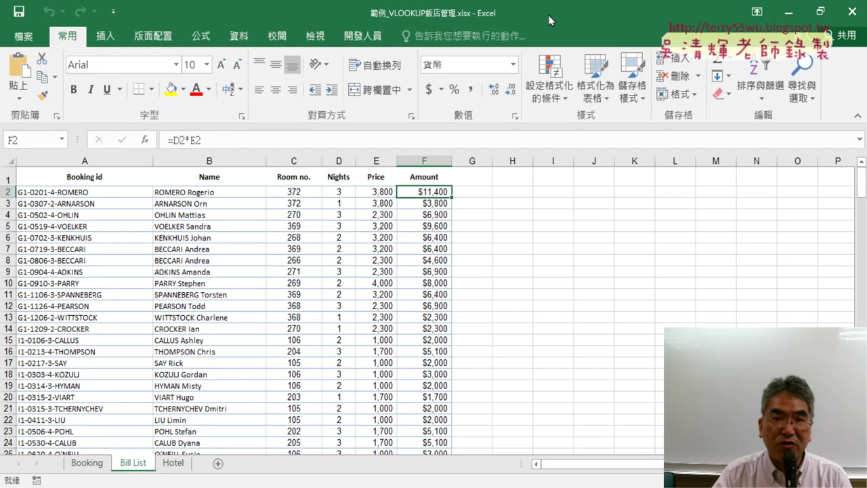
# Go to the Booking sheet, with one brief return to Bill List along the way
pyautogui.click(88, 465)
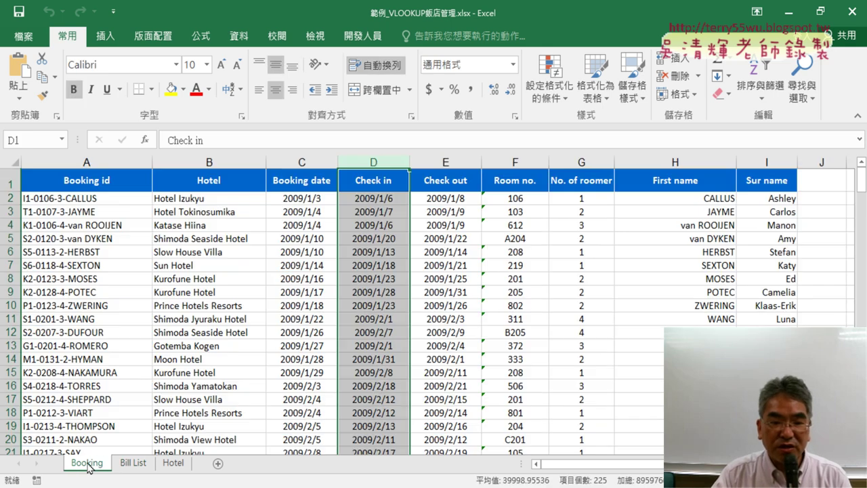
pyautogui.click(133, 464)
pyautogui.click(86, 464)
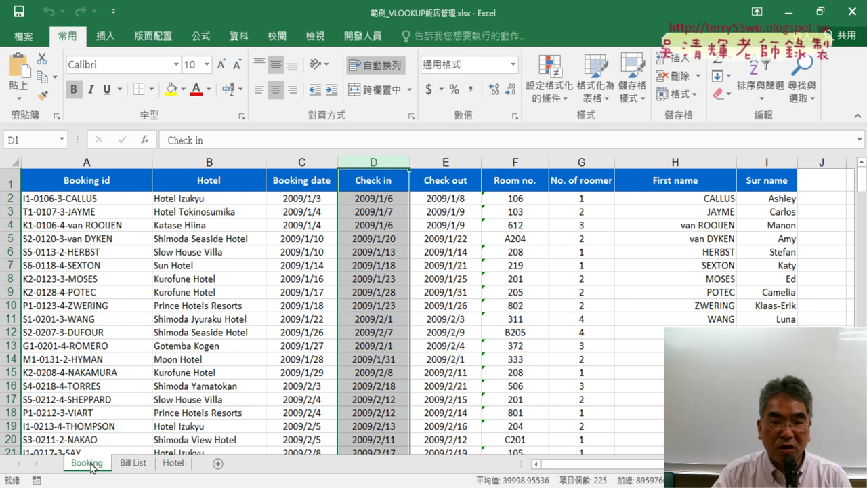
pyautogui.click(136, 466)
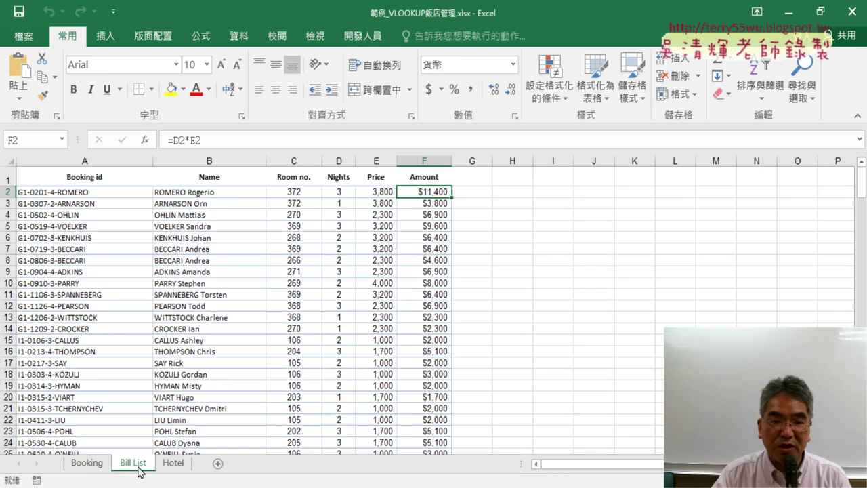
pyautogui.click(88, 464)
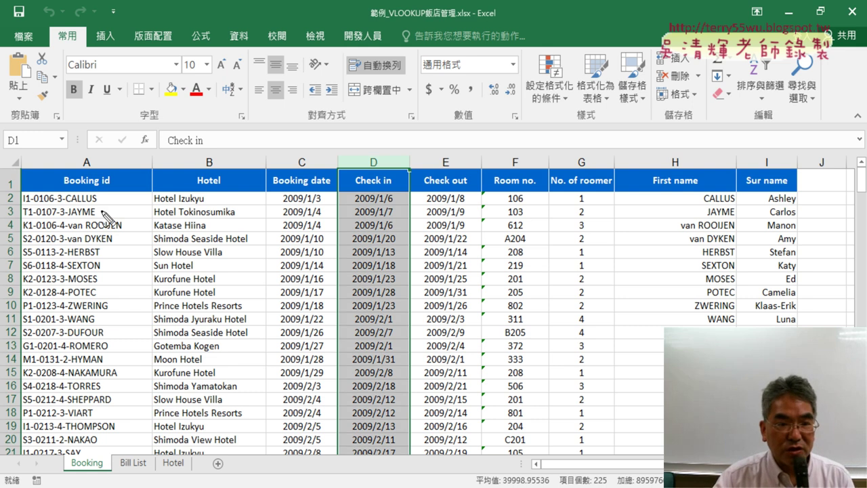
# Mark how row 2's booking id encodes hotel I1 (Hotel Izukyu), check-in 0106 (2009/1/6) and the guest's first name
pyautogui.moveTo(109, 208); pyautogui.dragTo(124, 206)
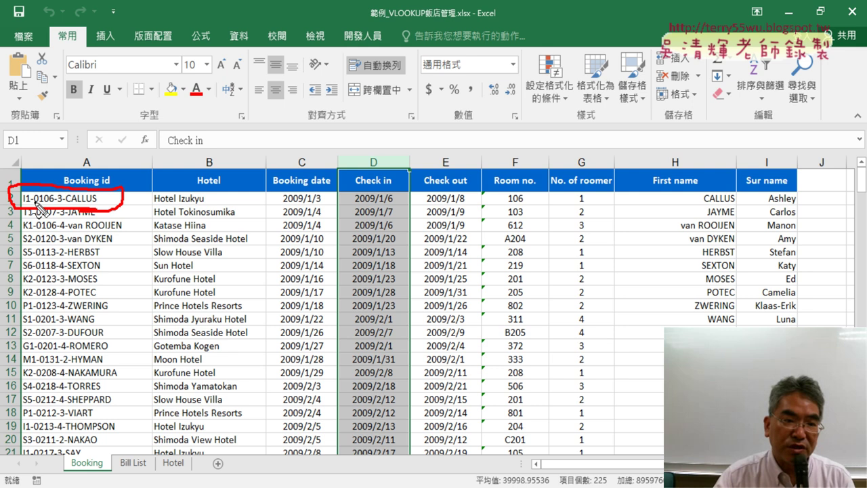
pyautogui.moveTo(30, 189); pyautogui.dragTo(30, 204)
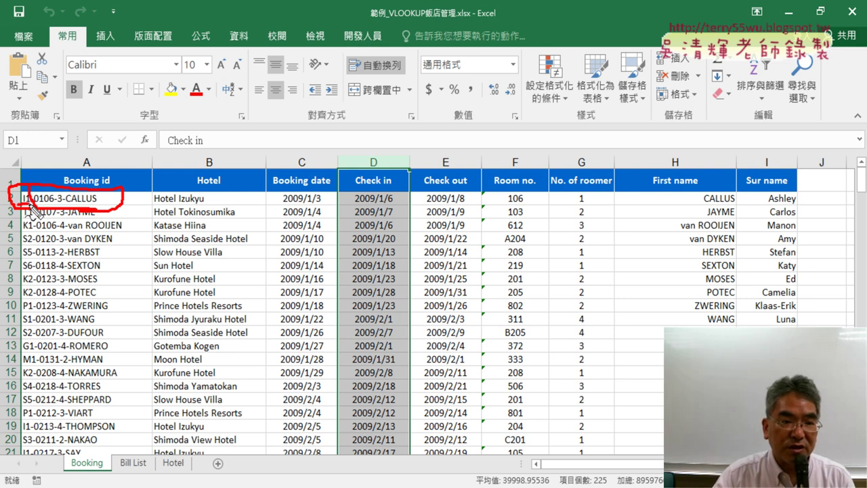
pyautogui.moveTo(161, 203); pyautogui.dragTo(206, 201)
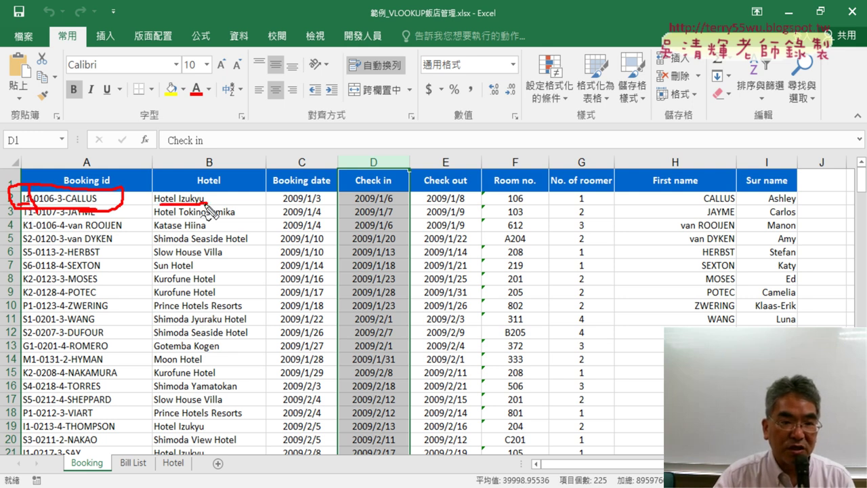
pyautogui.moveTo(31, 203); pyautogui.dragTo(69, 204)
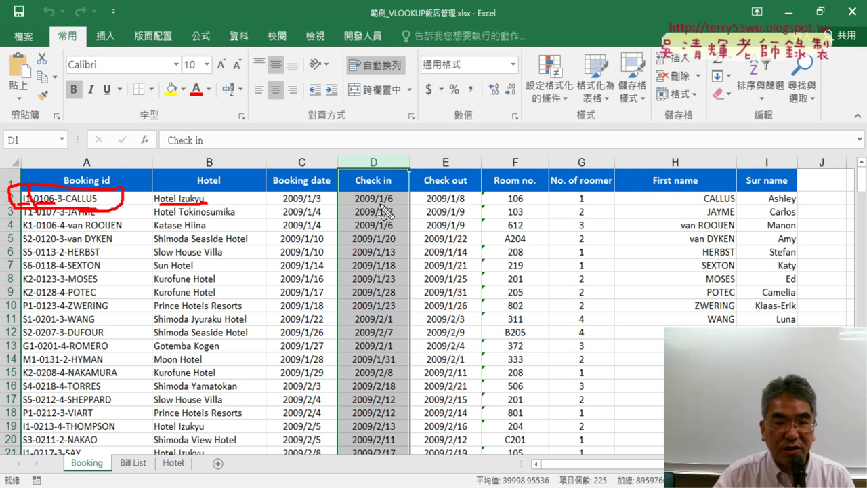
pyautogui.moveTo(379, 202); pyautogui.dragTo(393, 201)
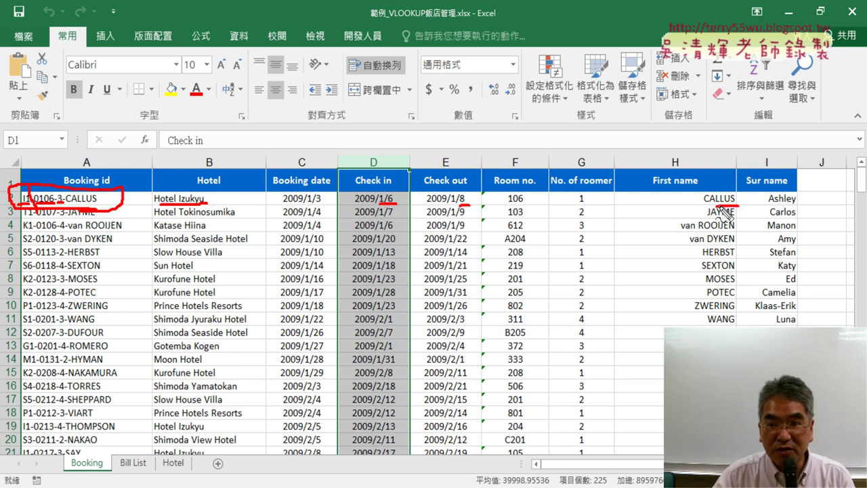
pyautogui.moveTo(738, 204); pyautogui.dragTo(703, 204)
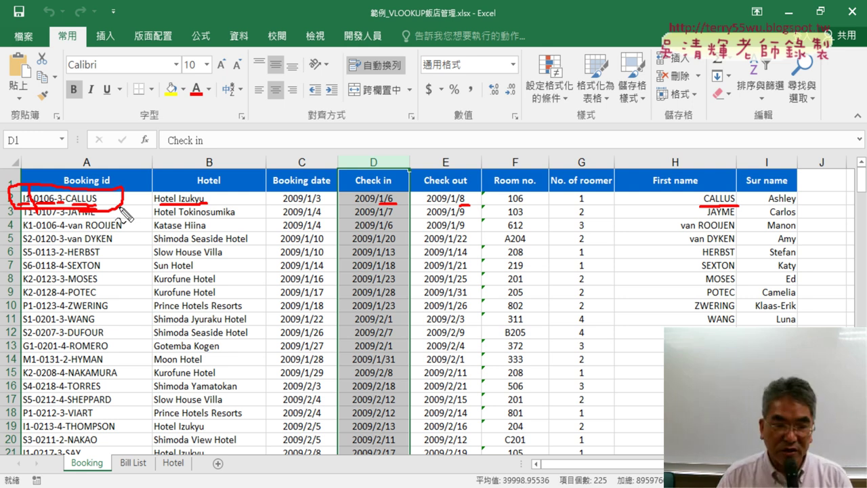
pyautogui.moveTo(103, 202); pyautogui.dragTo(117, 197)
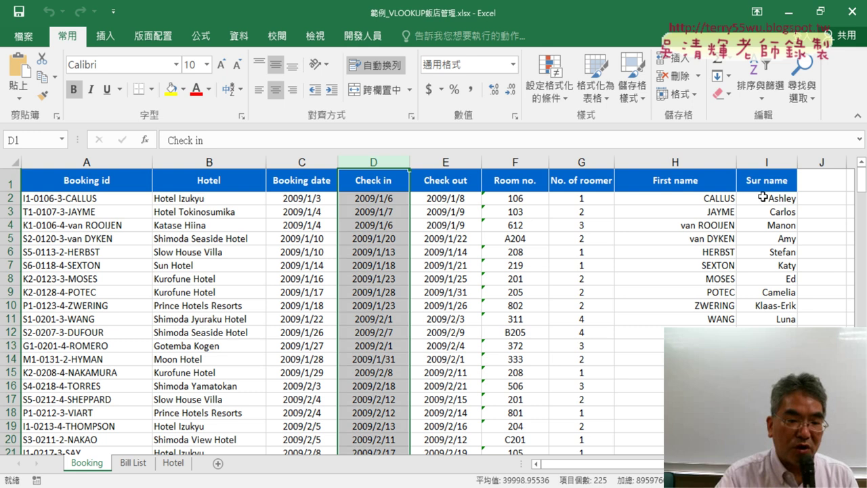
# Return to the Bill List sheet and inspect the Name VLOOKUP formula in B2
pyautogui.click(134, 464)
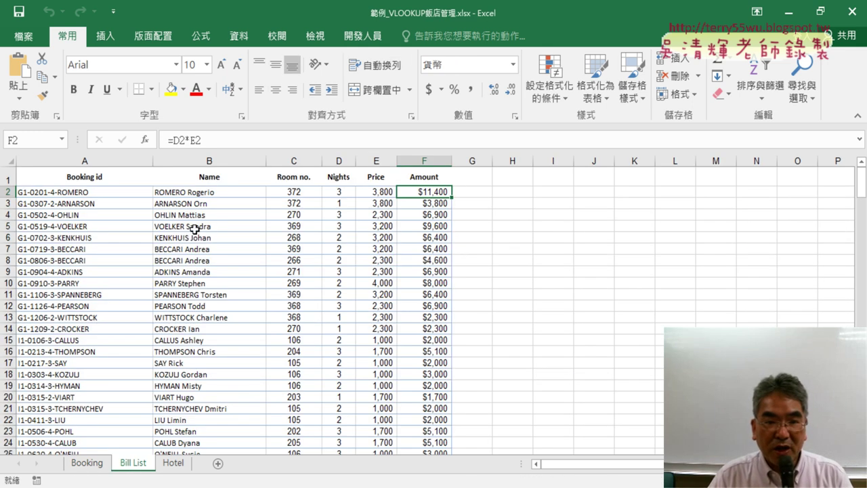
pyautogui.click(207, 194)
pyautogui.click(159, 194)
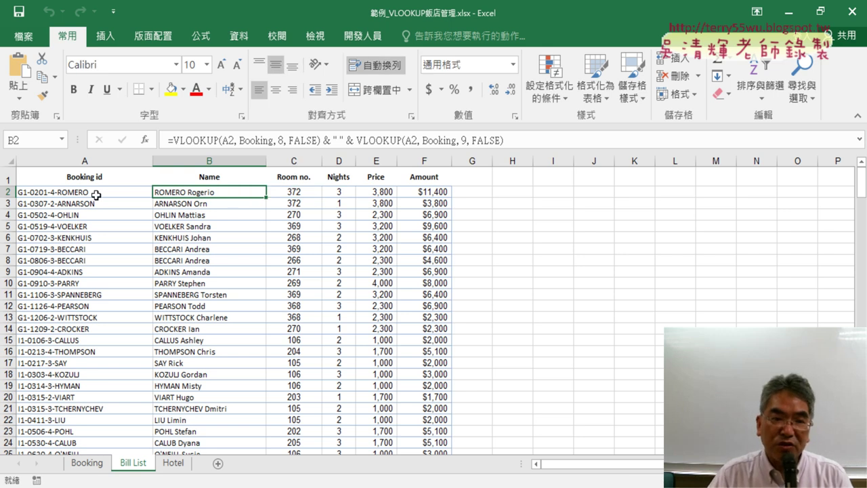
# Delete the Booking id in A2 and recheck B2's formula, now returning #N/A
pyautogui.click(96, 195)
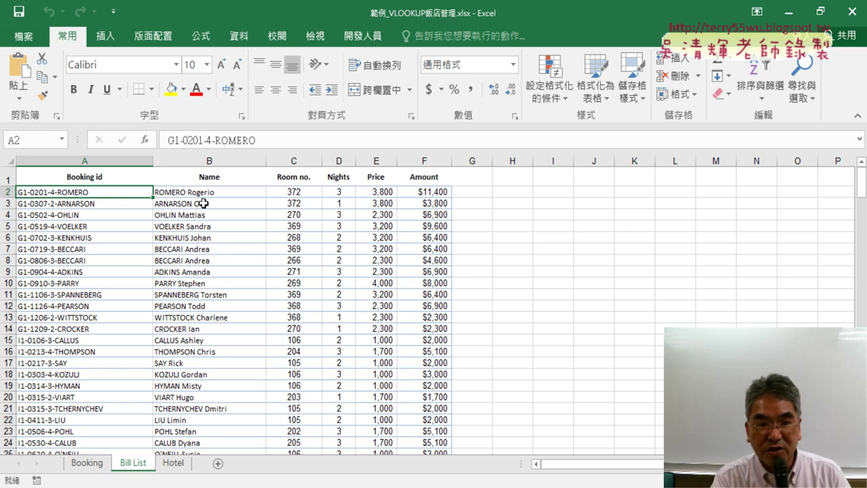
pyautogui.press('Delete')
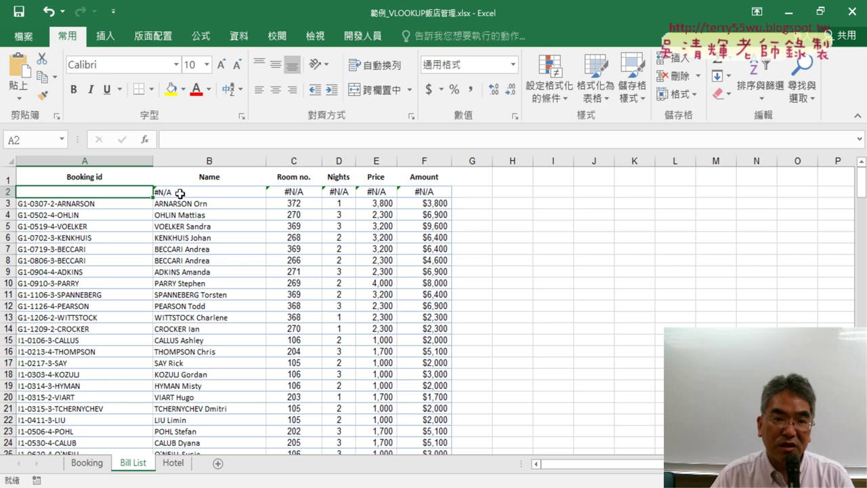
pyautogui.click(206, 195)
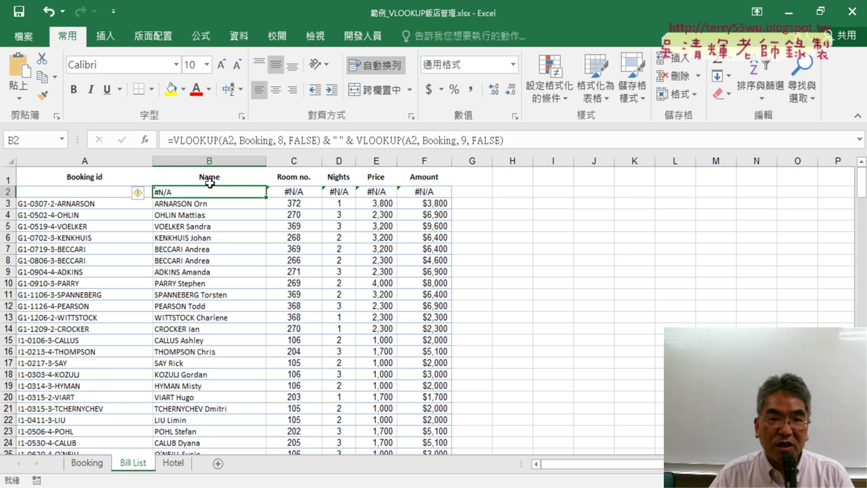
pyautogui.click(93, 194)
pyautogui.click(206, 192)
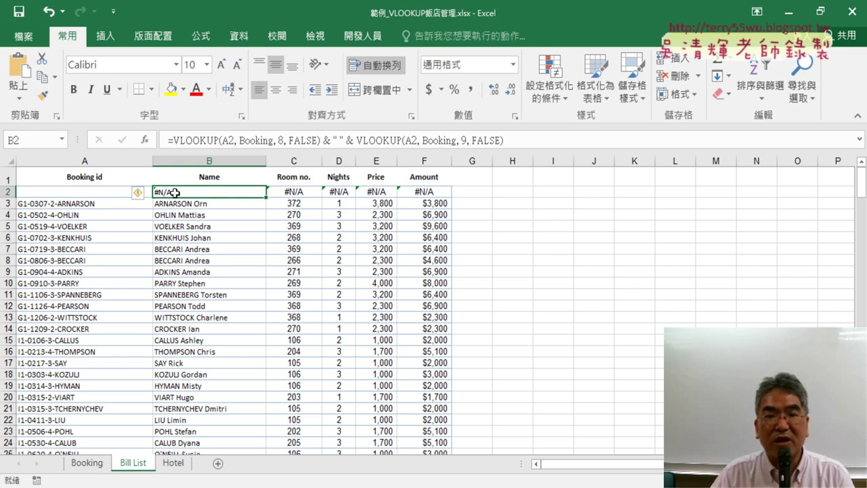
pyautogui.click(112, 192)
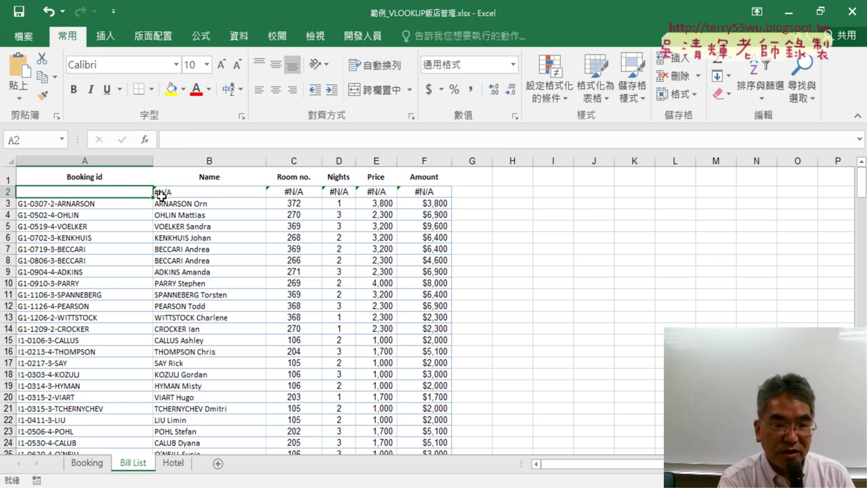
# Undo to restore A2's Booking id, then select row 2's lookup results and A2
pyautogui.hotkey('ctrl', 'z')
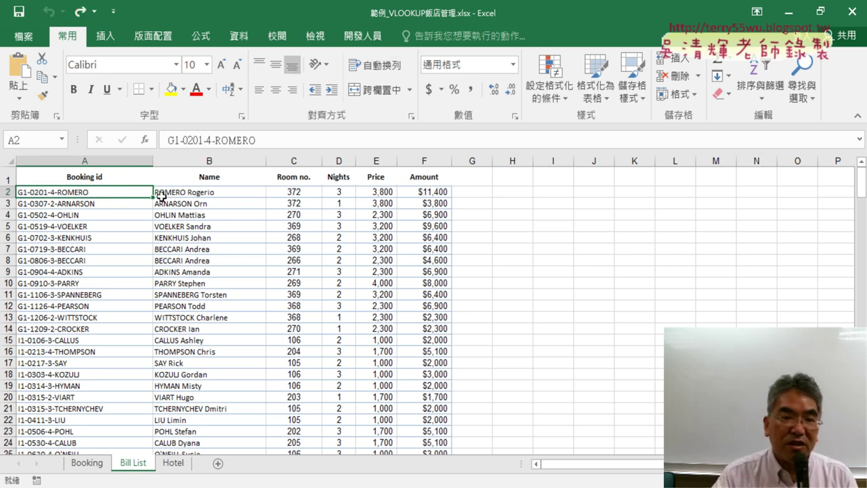
pyautogui.moveTo(192, 192); pyautogui.dragTo(444, 194)
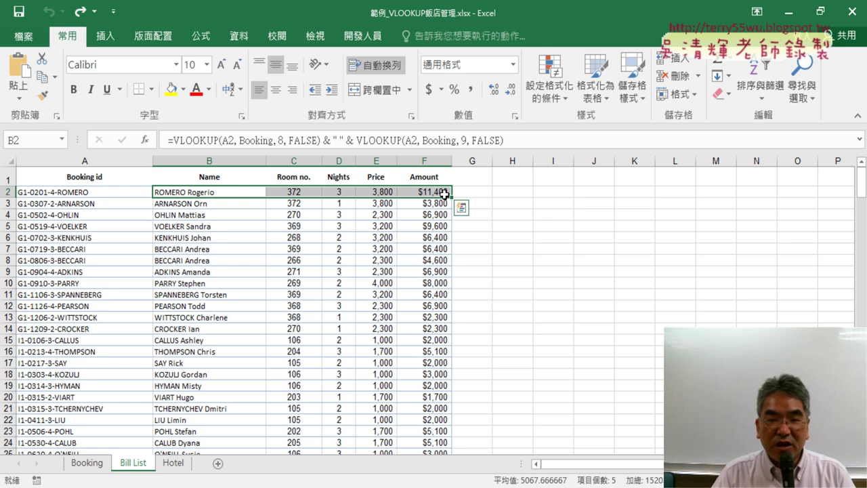
pyautogui.click(115, 194)
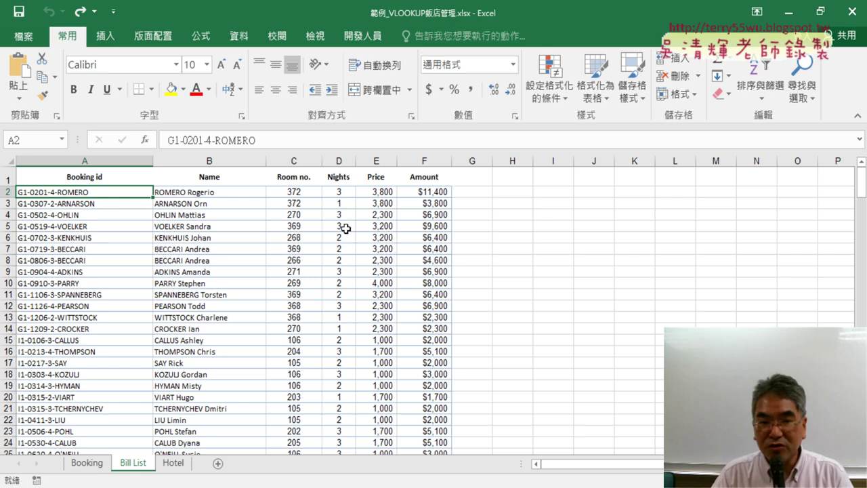
# Inspect the Name, Room no., Nights, Price and Amount formulas in B2:F2, then select the first Booking ids
pyautogui.click(234, 194)
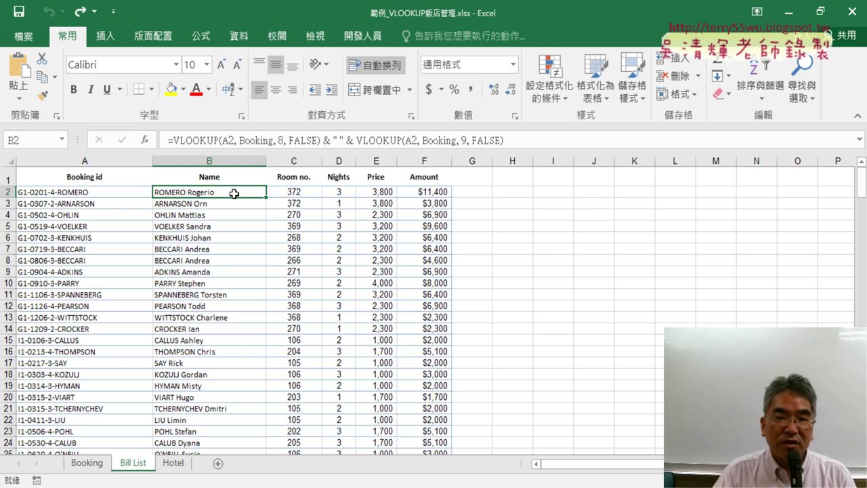
pyautogui.click(292, 192)
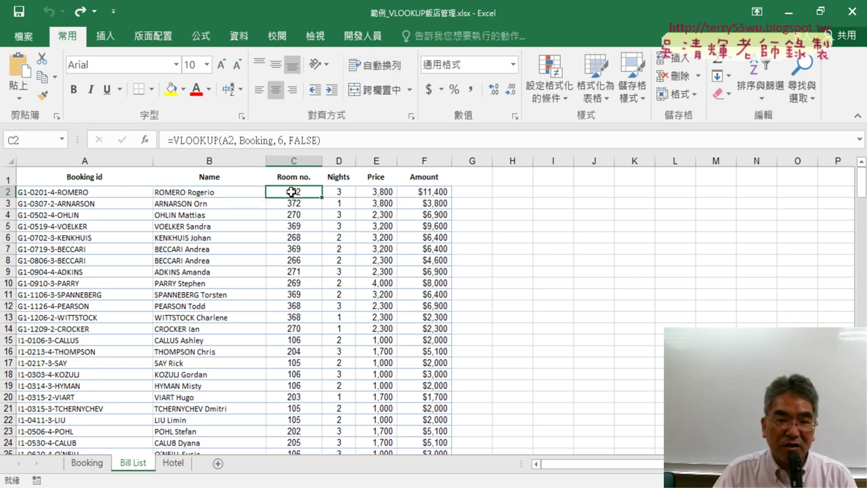
pyautogui.click(346, 194)
pyautogui.click(391, 193)
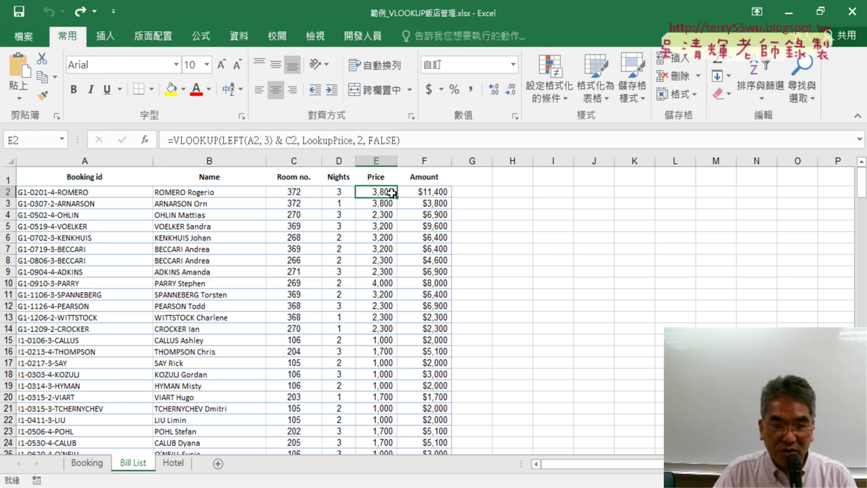
pyautogui.click(450, 193)
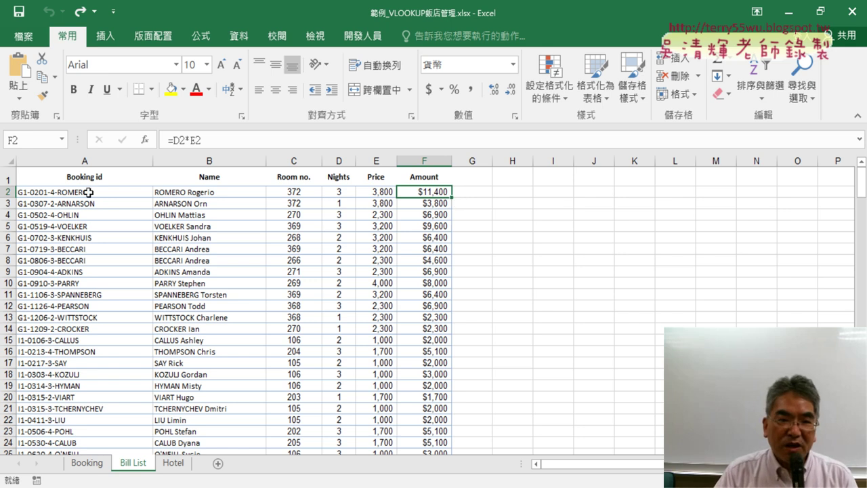
pyautogui.moveTo(88, 192)
pyautogui.mouseDown()
pyautogui.moveTo(102, 248)
pyautogui.moveTo(94, 192)
pyautogui.mouseUp()
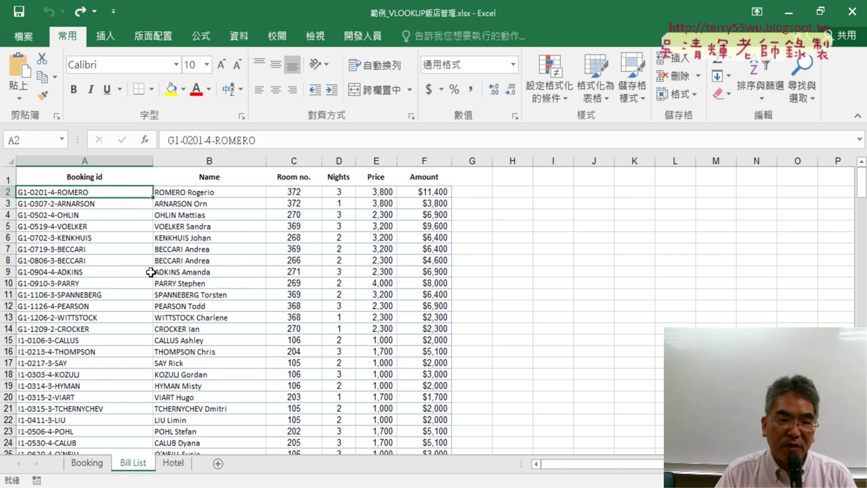
# Select column A (Booking id) on the Booking sheet, then go back to Bill List
pyautogui.click(84, 466)
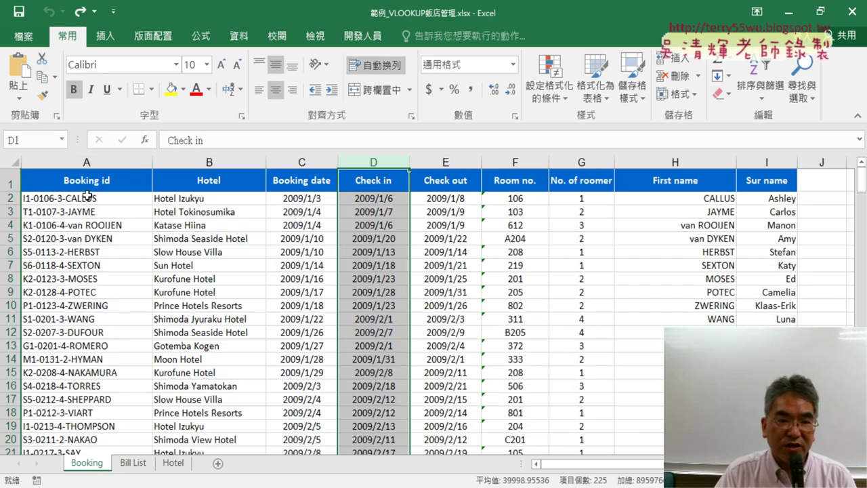
pyautogui.click(102, 162)
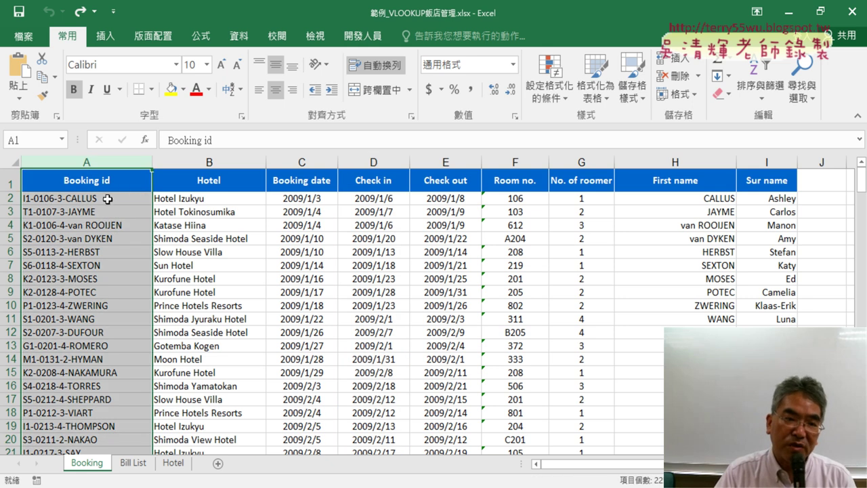
pyautogui.click(133, 463)
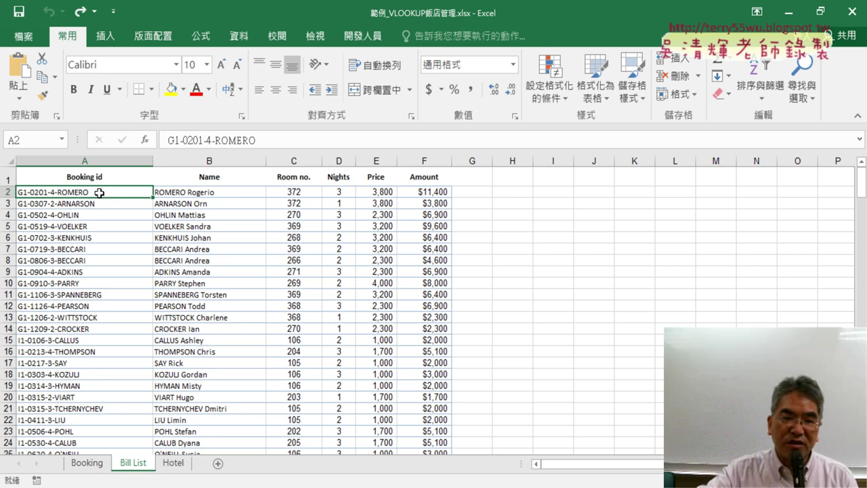
pyautogui.moveTo(203, 191); pyautogui.dragTo(426, 193)
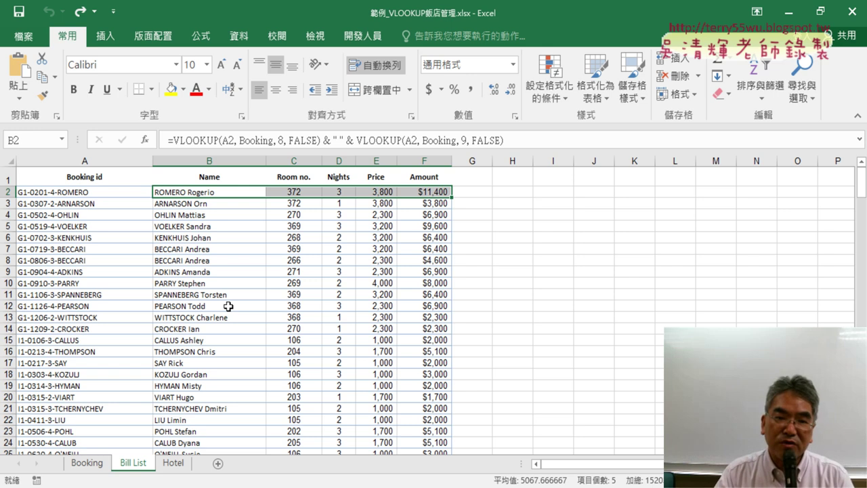
pyautogui.click(101, 191)
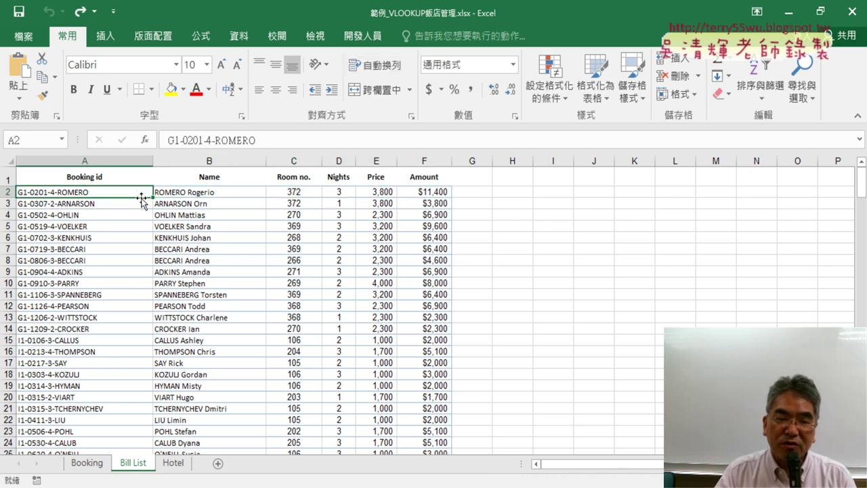
pyautogui.click(111, 160)
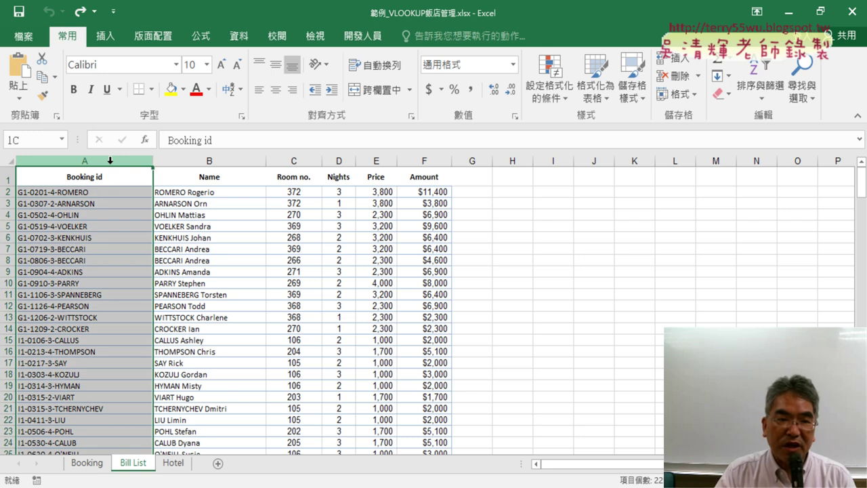
pyautogui.click(96, 193)
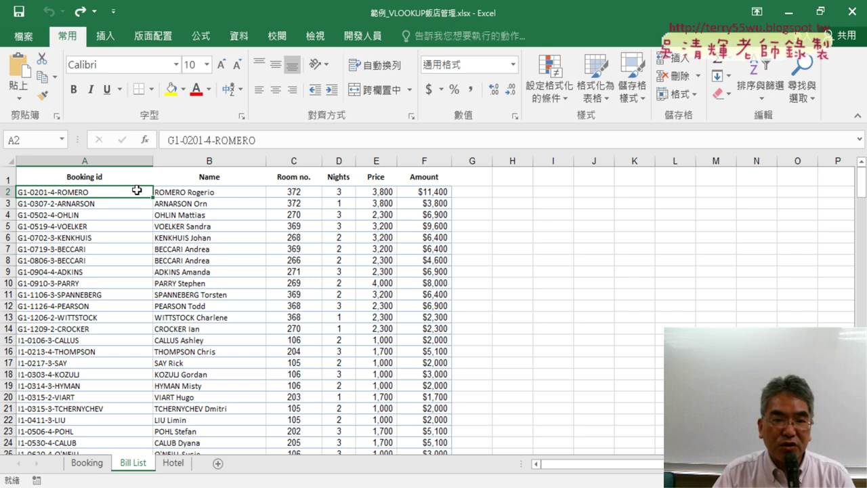
pyautogui.moveTo(209, 192); pyautogui.dragTo(431, 193)
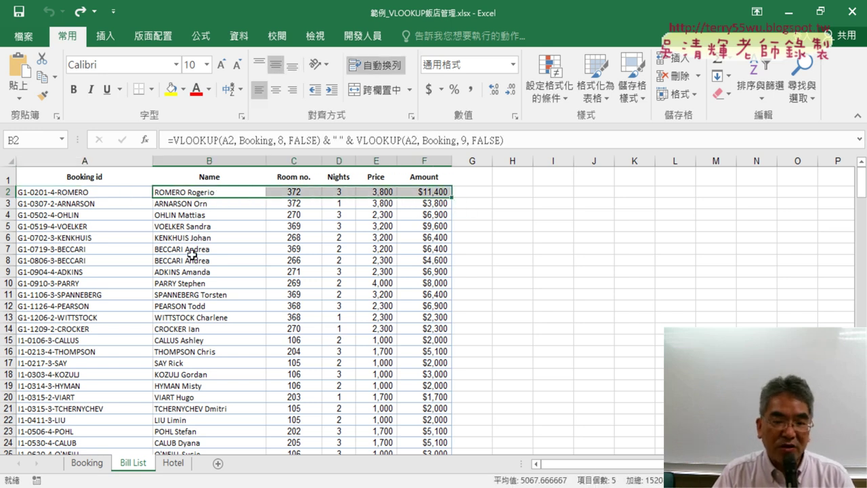
pyautogui.click(120, 193)
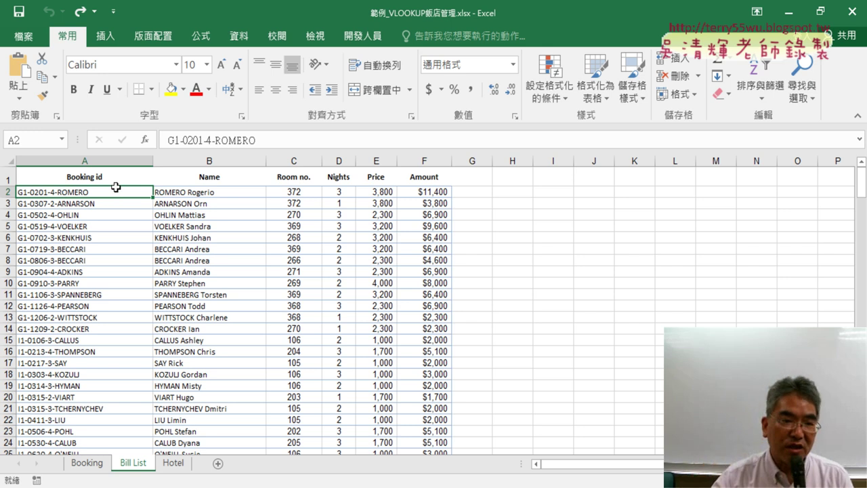
pyautogui.click(112, 180)
pyautogui.click(113, 196)
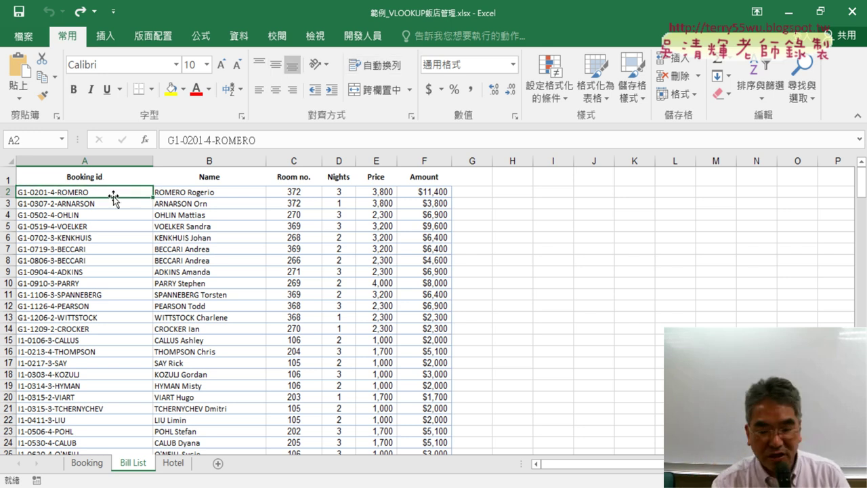
# Clear all Booking ids with Ctrl+Shift+Down and Delete, then check row 2's #N/A lookup formulas
pyautogui.hotkey('ctrl', 'shift', 'Down')
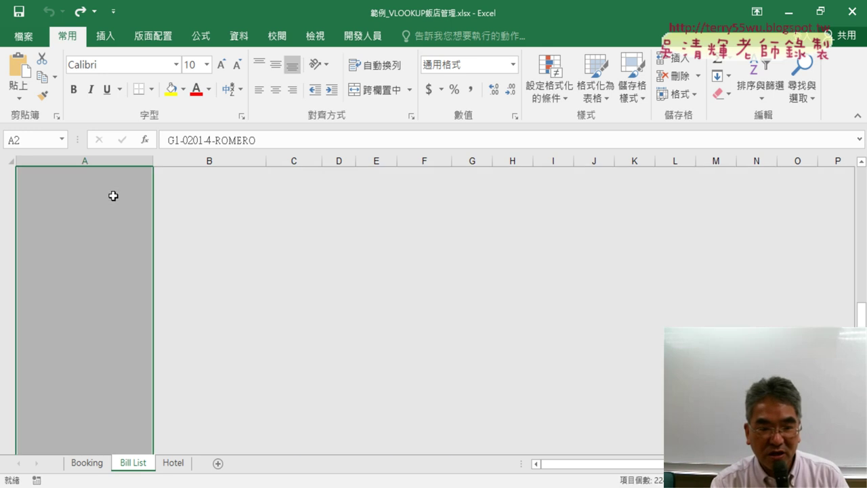
pyautogui.press('Delete')
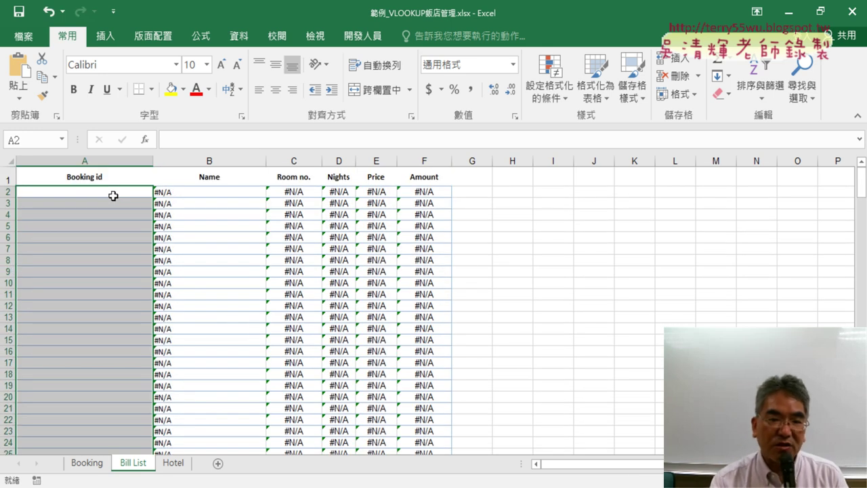
pyautogui.moveTo(242, 193); pyautogui.dragTo(410, 192)
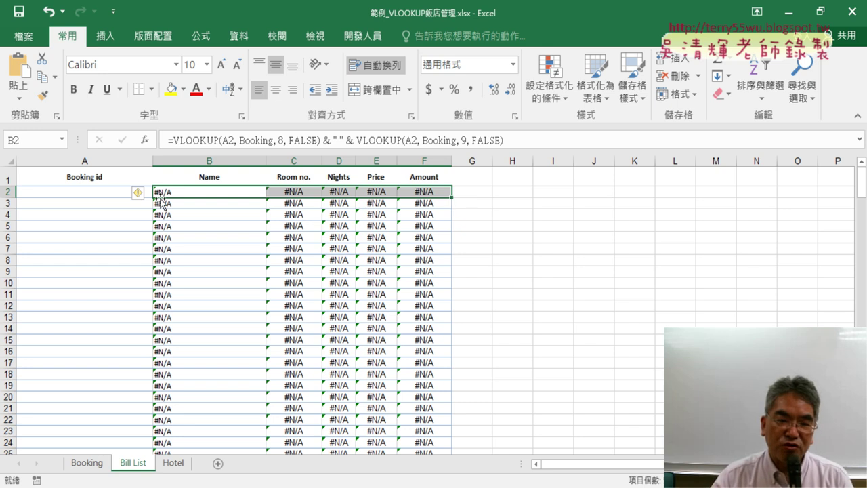
pyautogui.click(87, 194)
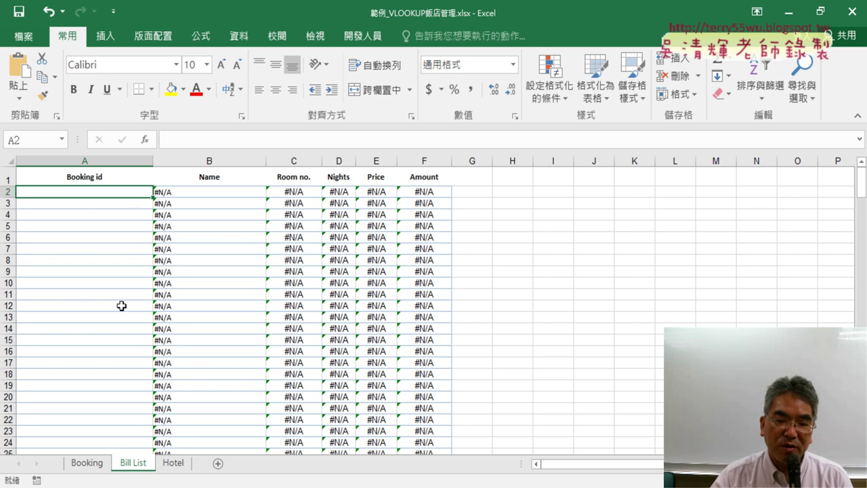
# Compare against the Booking sheet, then reselect Bill List's Name-to-Amount lookups and the empty first id
pyautogui.click(89, 463)
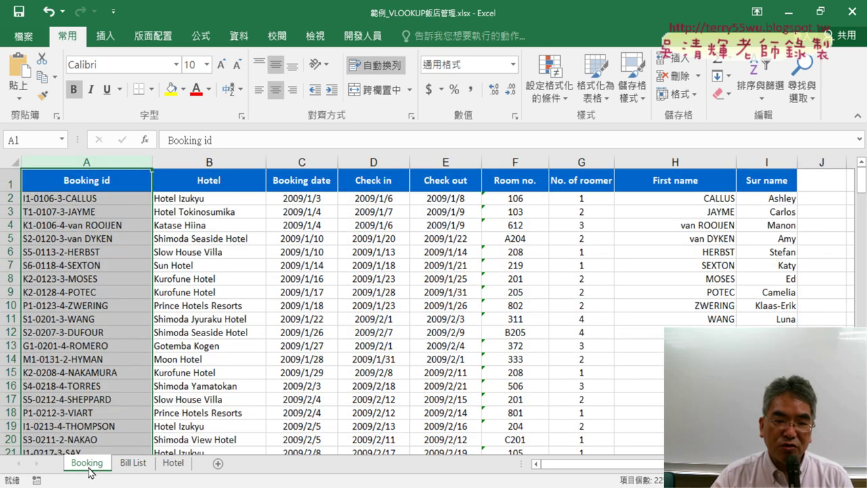
pyautogui.click(132, 462)
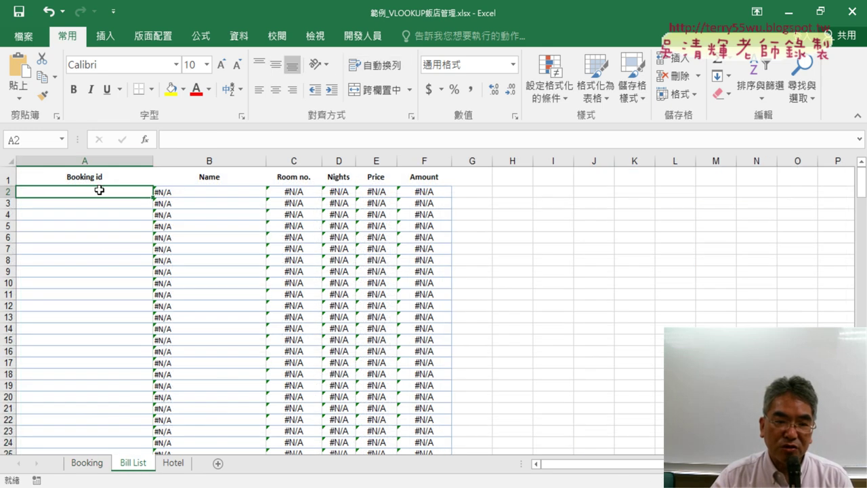
pyautogui.moveTo(213, 191); pyautogui.dragTo(433, 191)
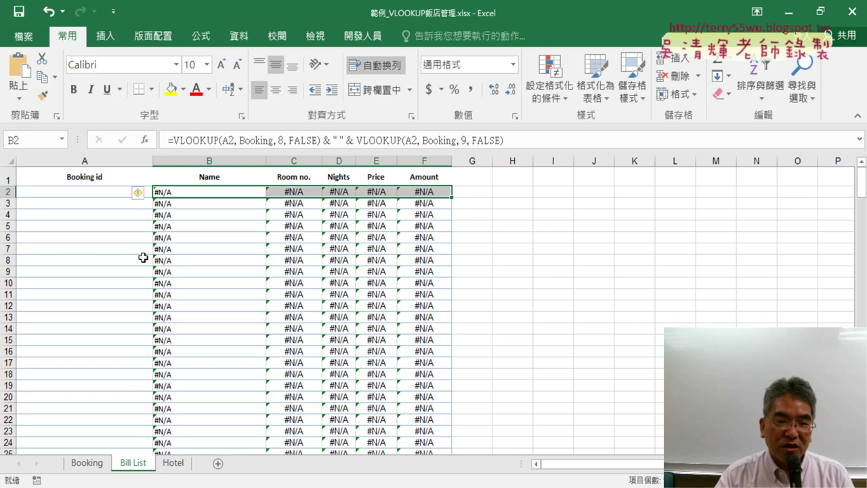
pyautogui.click(82, 194)
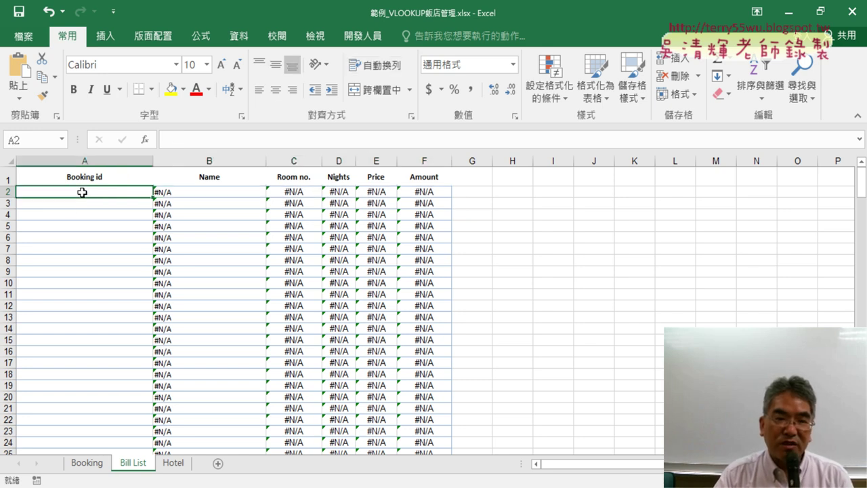
pyautogui.moveTo(203, 193); pyautogui.dragTo(404, 192)
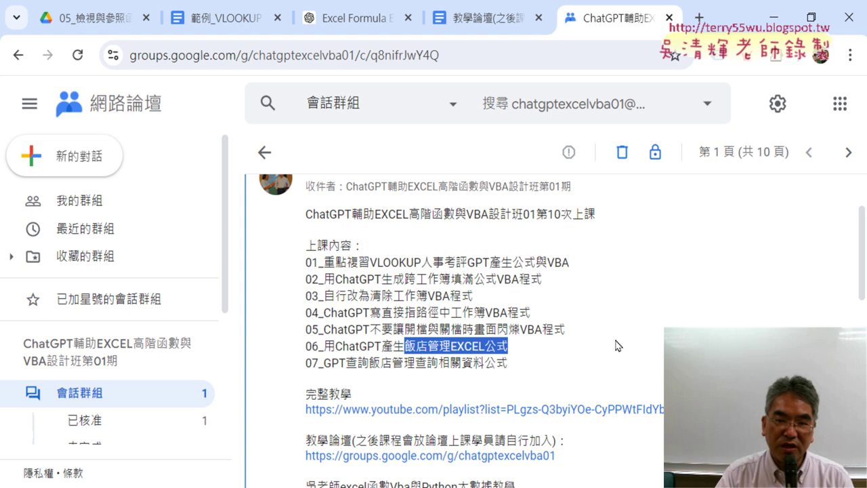
pyautogui.moveTo(404, 347); pyautogui.dragTo(450, 346)
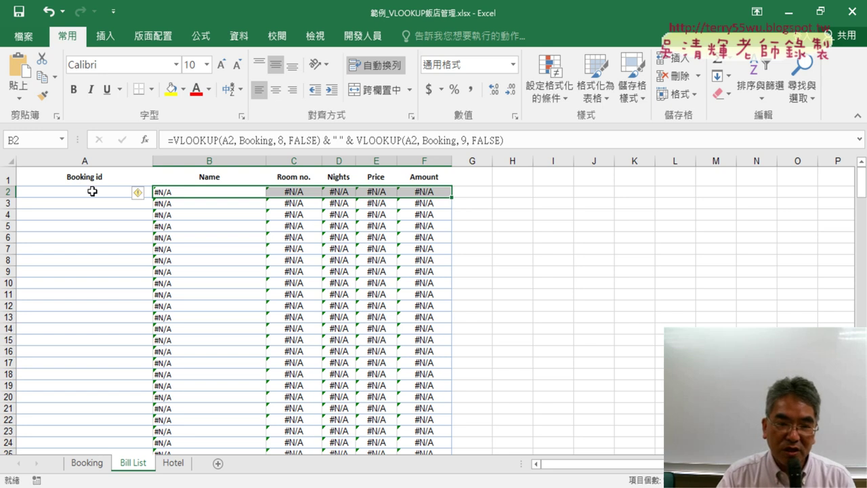
pyautogui.click(93, 191)
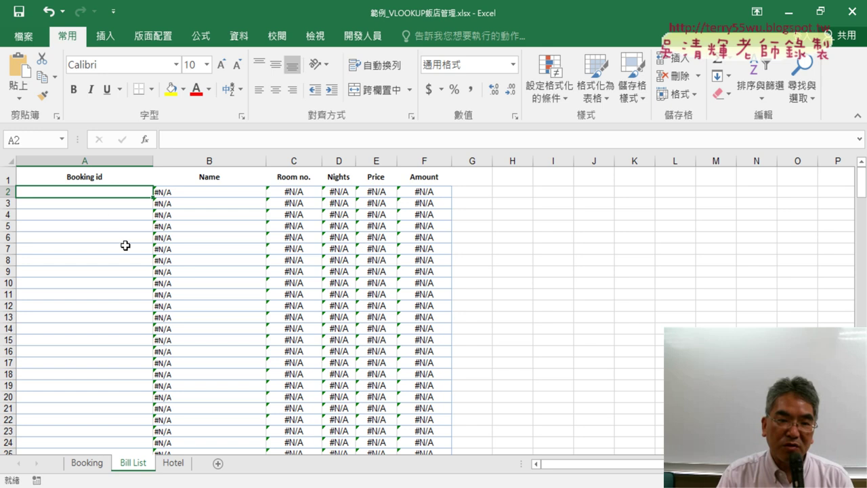
# Select B2 and B2:F2 to show the #N/A VLOOKUP formulas, then move to the class management window
pyautogui.click(190, 192)
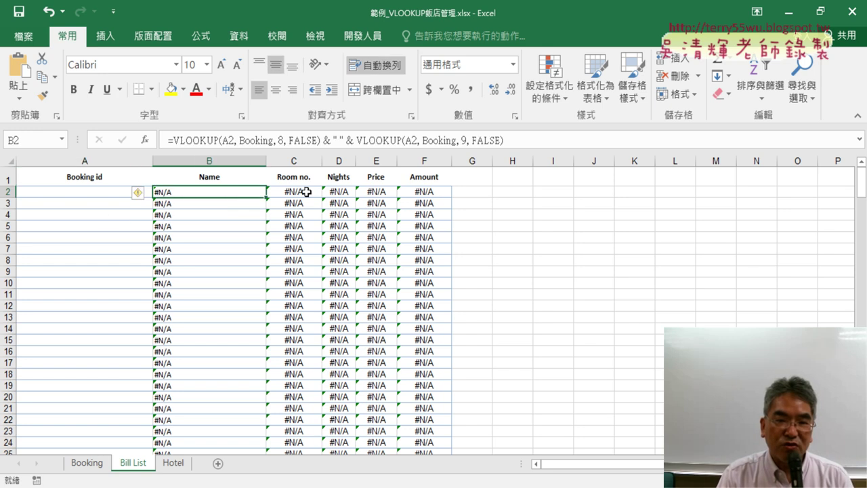
pyautogui.moveTo(227, 193); pyautogui.dragTo(434, 193)
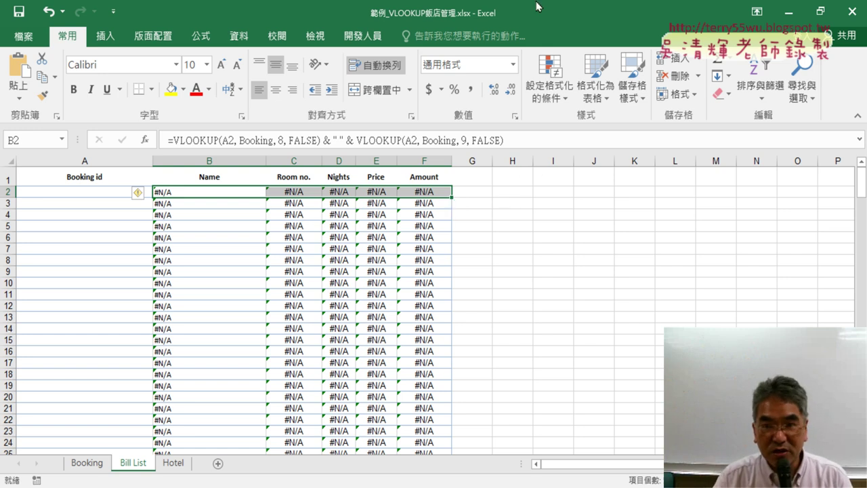
pyautogui.moveTo(538, 6)
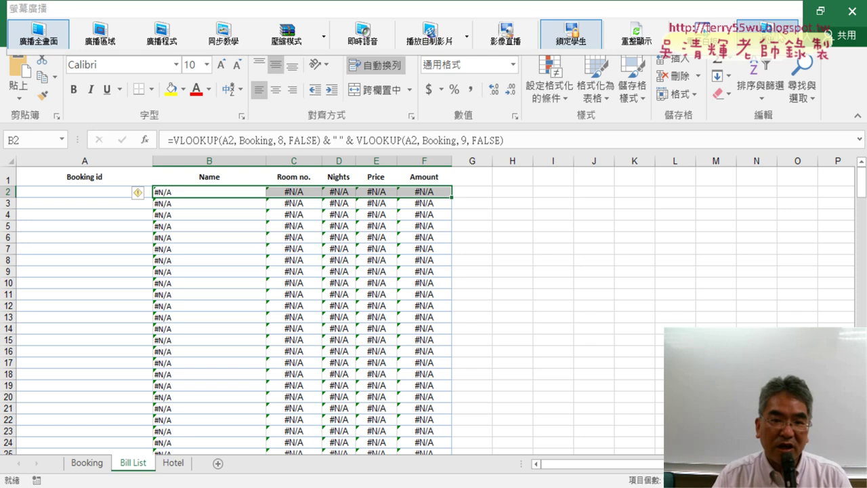